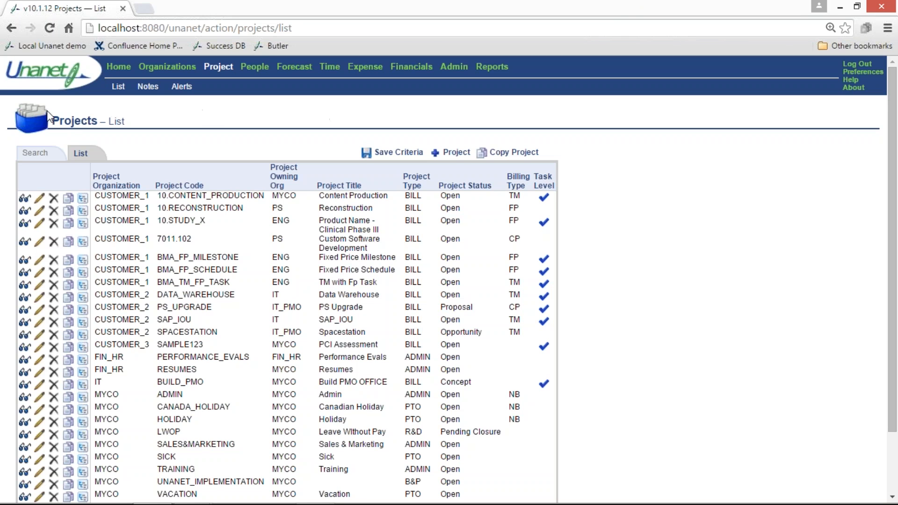
Open the 10.CONTENT_PRODUCTION project for editing and review the available Project Status and Project Type options
click(40, 198)
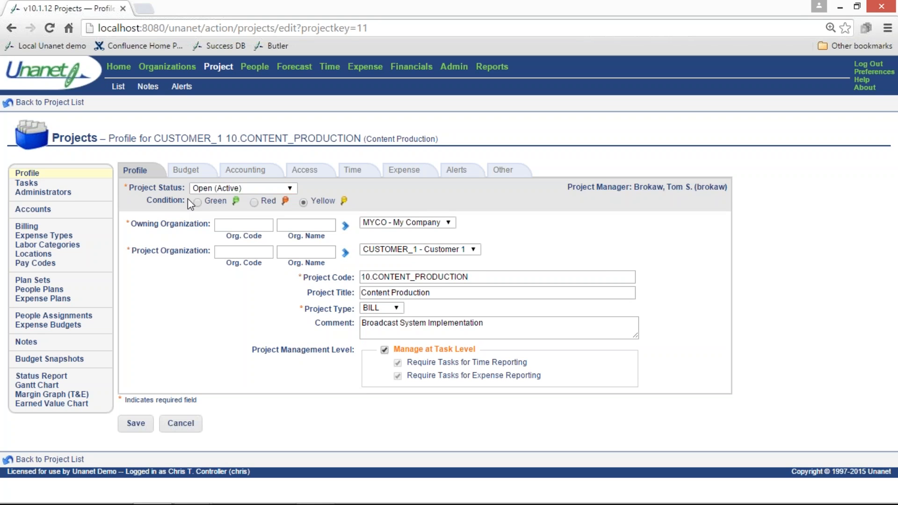
click(284, 189)
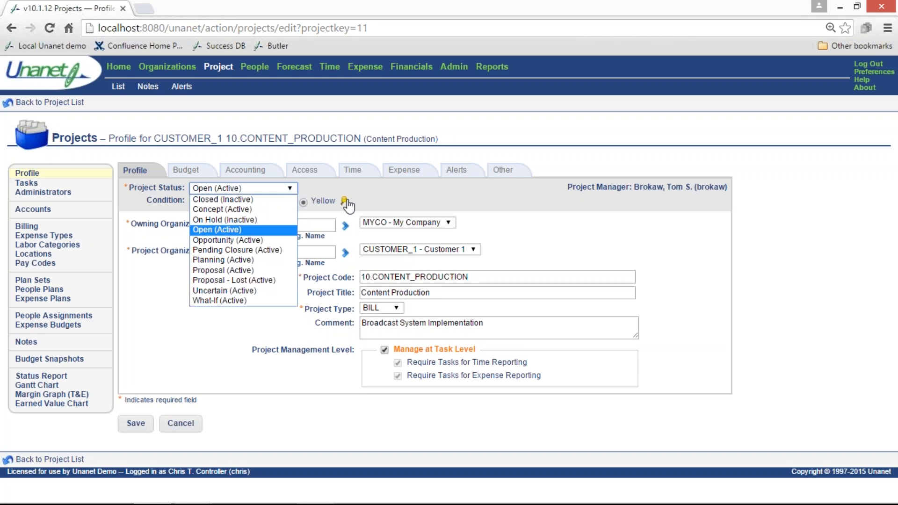
click(361, 191)
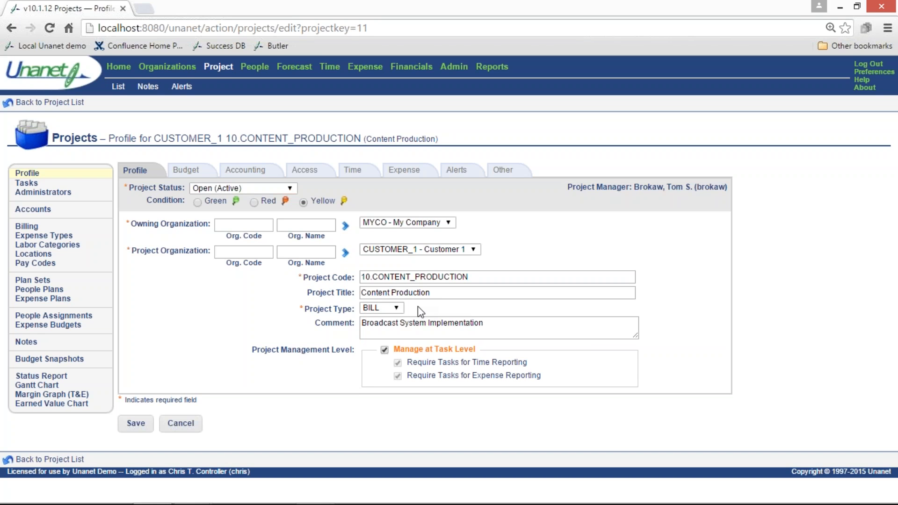
click(396, 308)
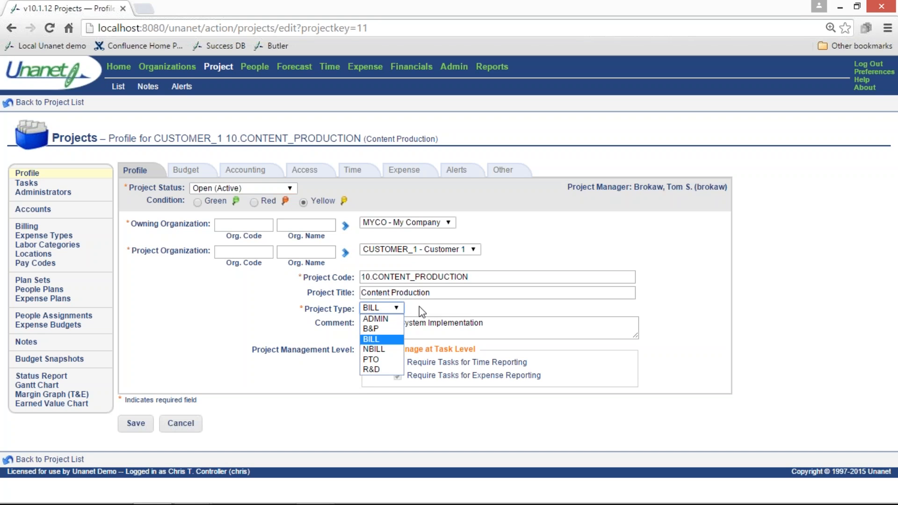
click(419, 307)
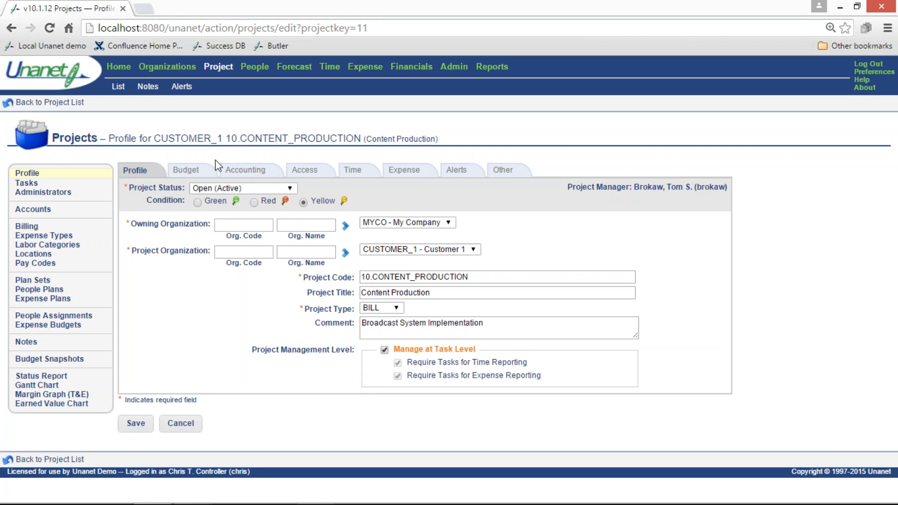
Review the project's budget settings and its accounting settings, including the Posting Group options
click(175, 170)
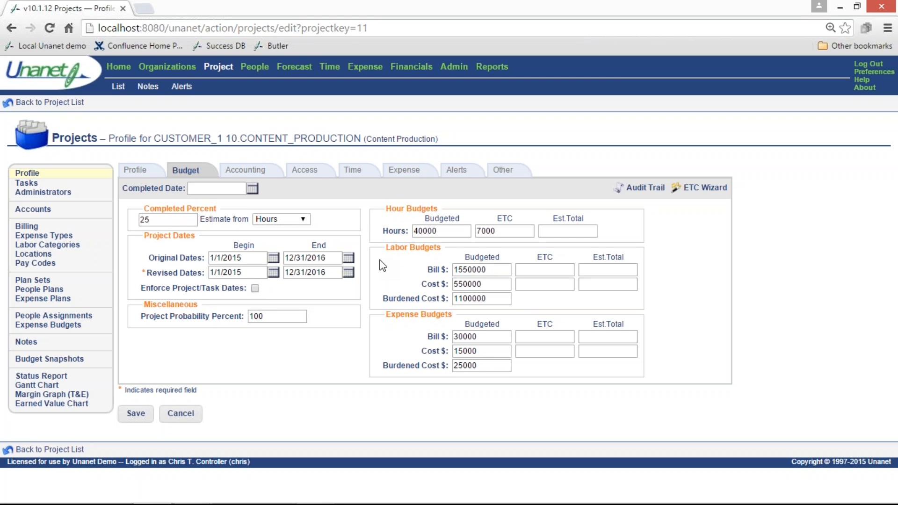
click(257, 175)
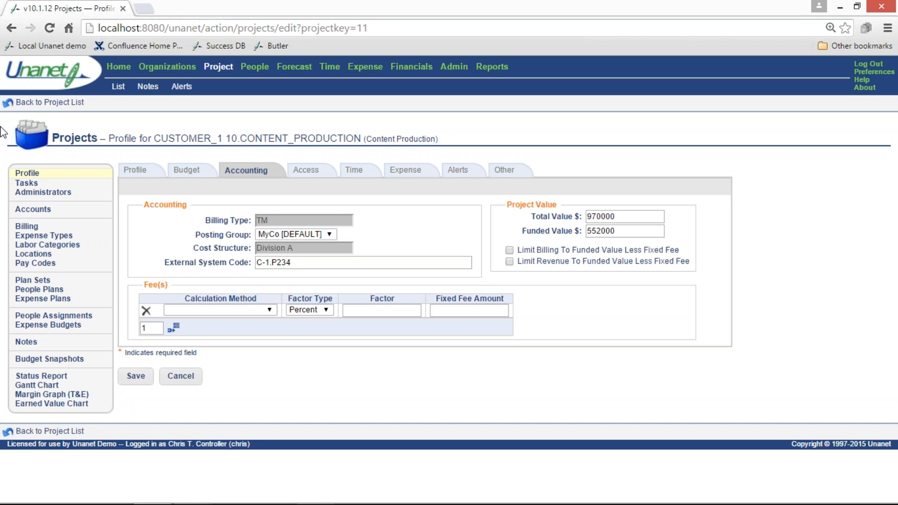
click(326, 240)
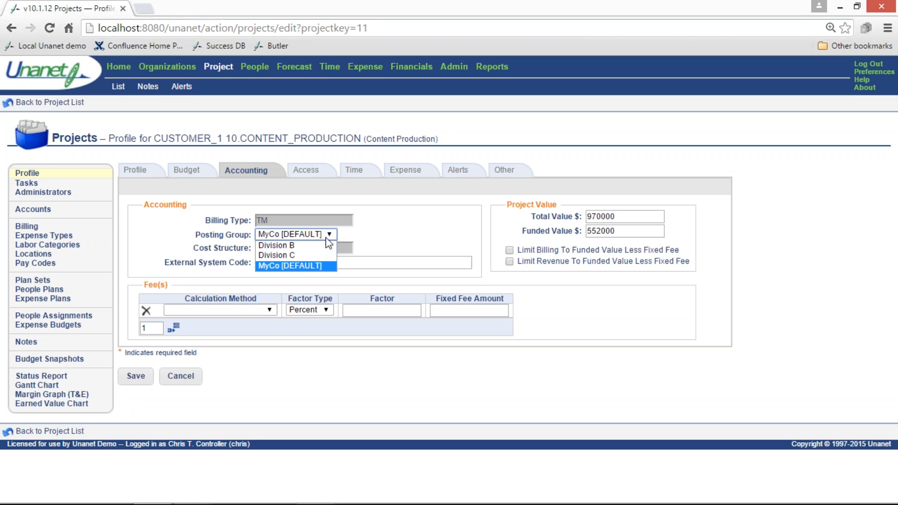
click(388, 251)
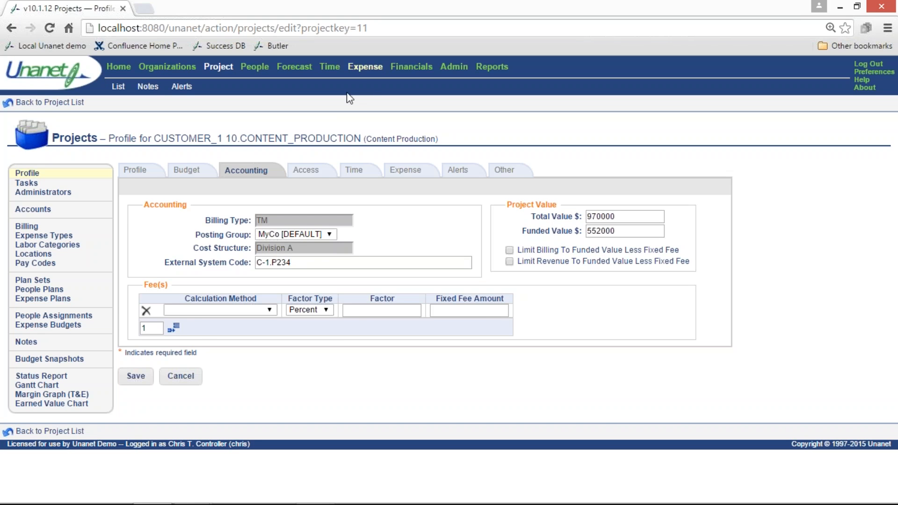
Review the project's administrator and user access settings, including the Self Plan options
click(316, 173)
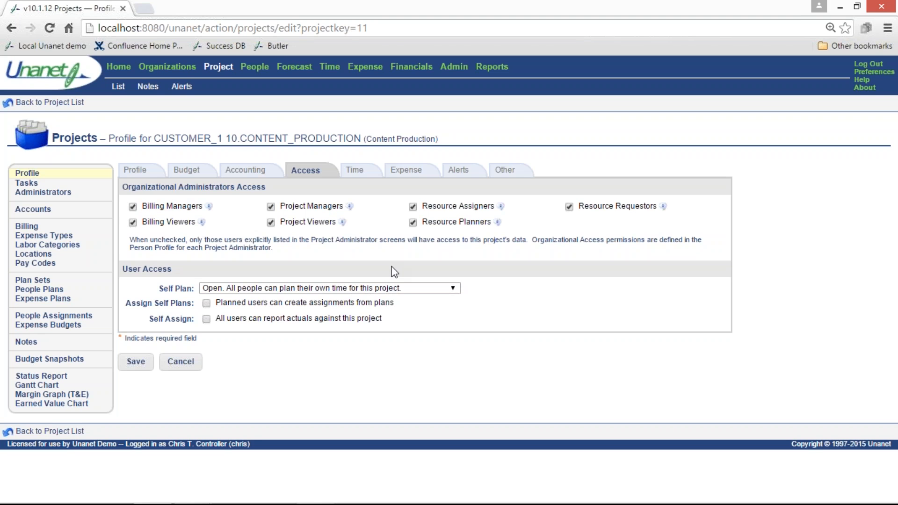
click(395, 291)
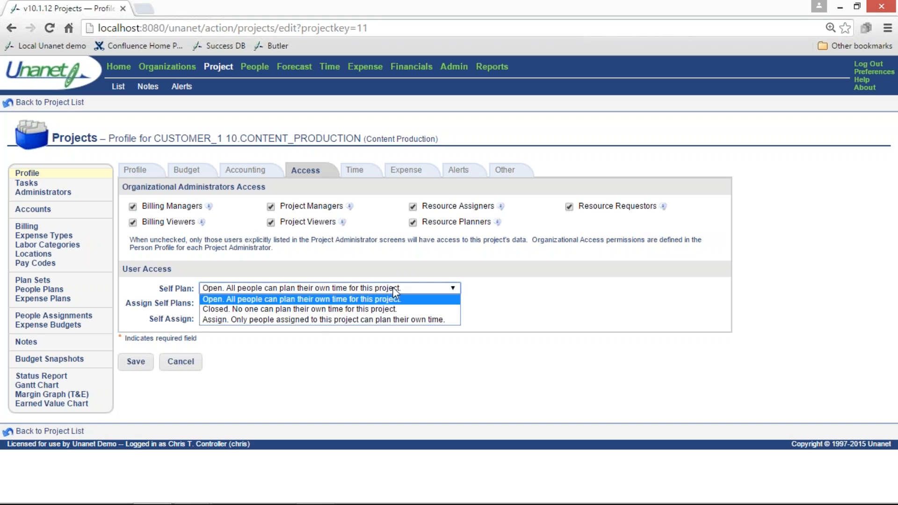
click(398, 376)
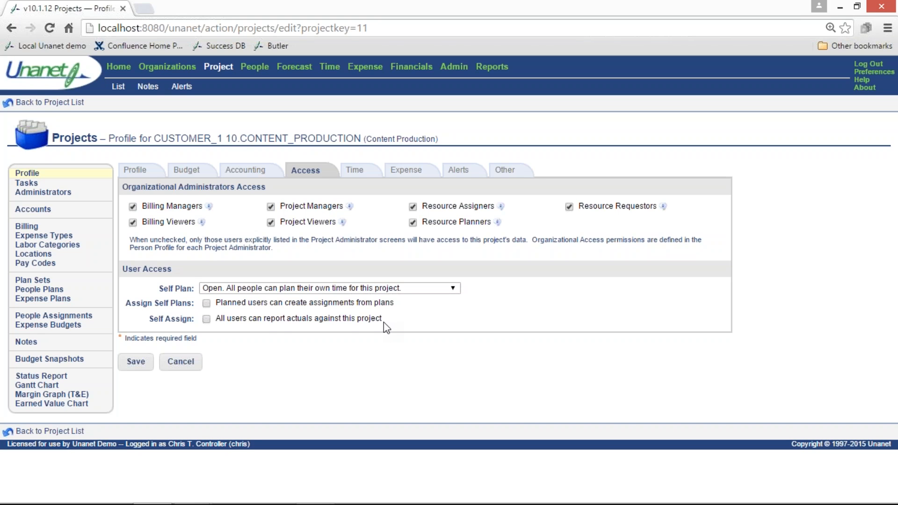
Examine the project's time settings, including the Default Location, Default Pay Code, Time In / Out and Labor Category Usage options
click(356, 173)
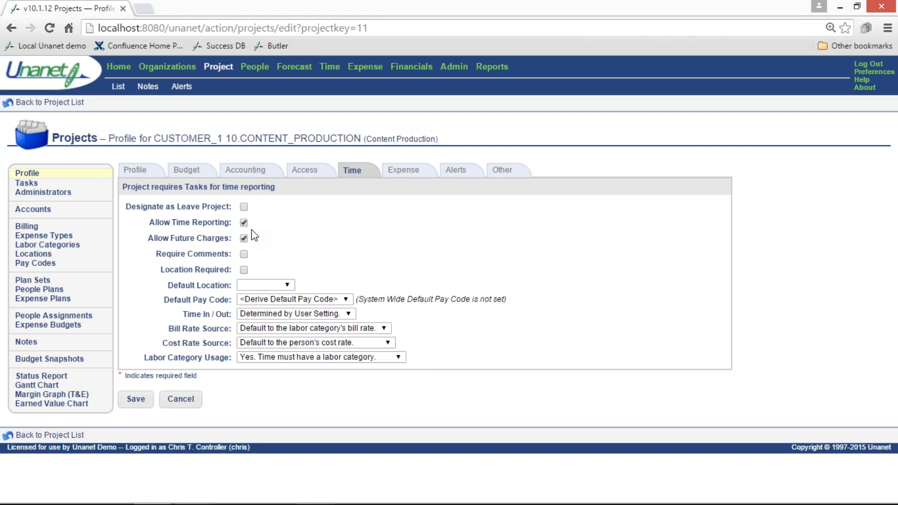
click(247, 286)
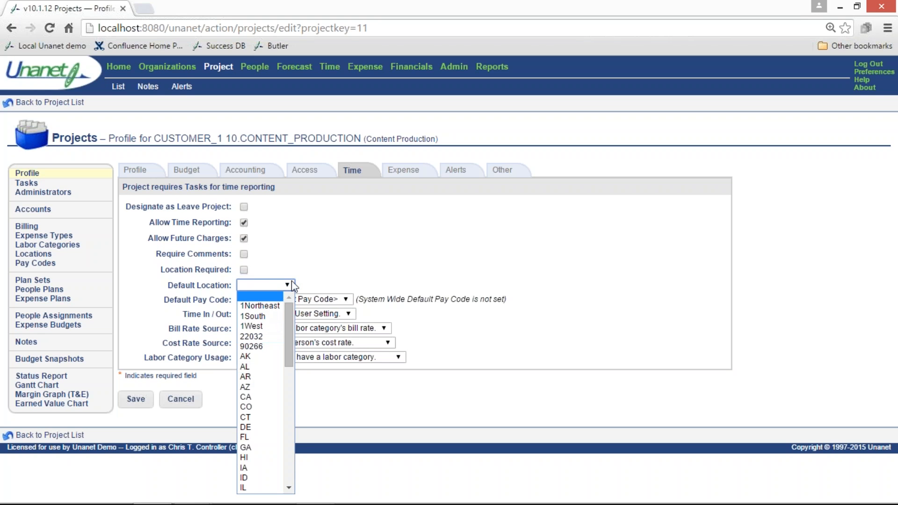
click(317, 267)
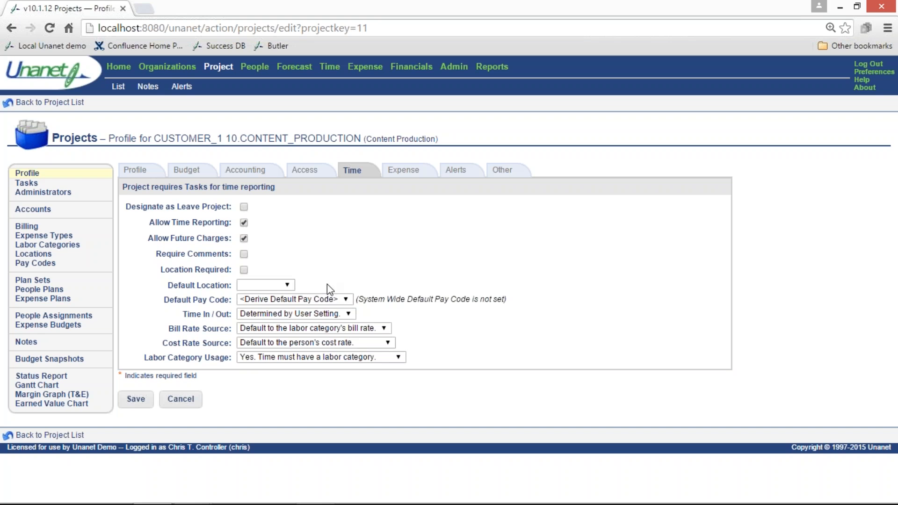
click(346, 300)
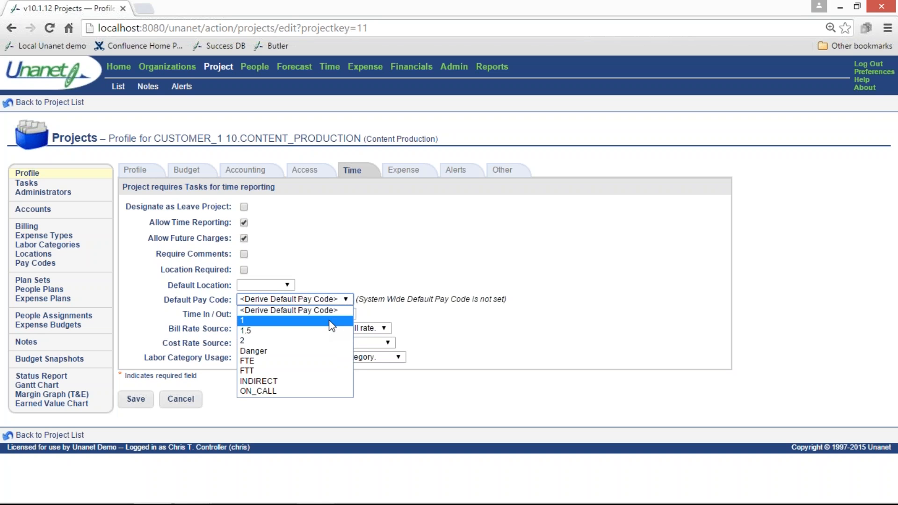
click(365, 319)
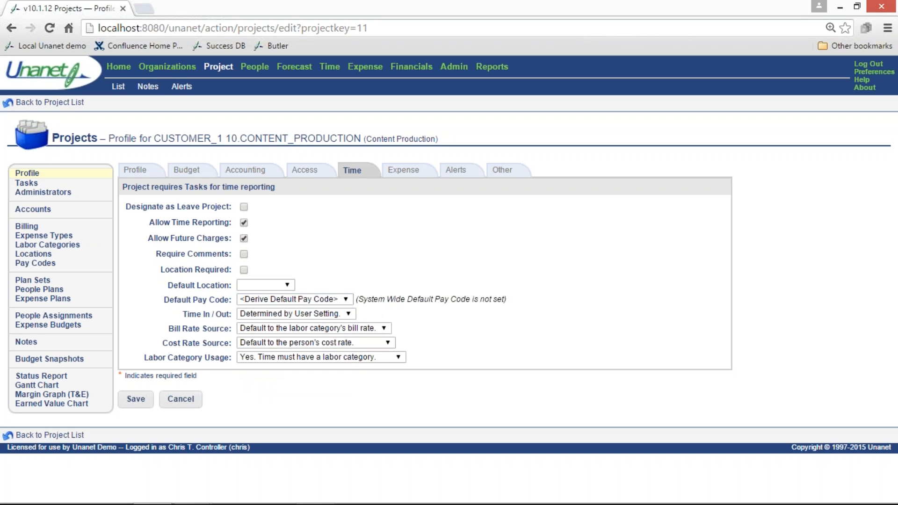
click(348, 314)
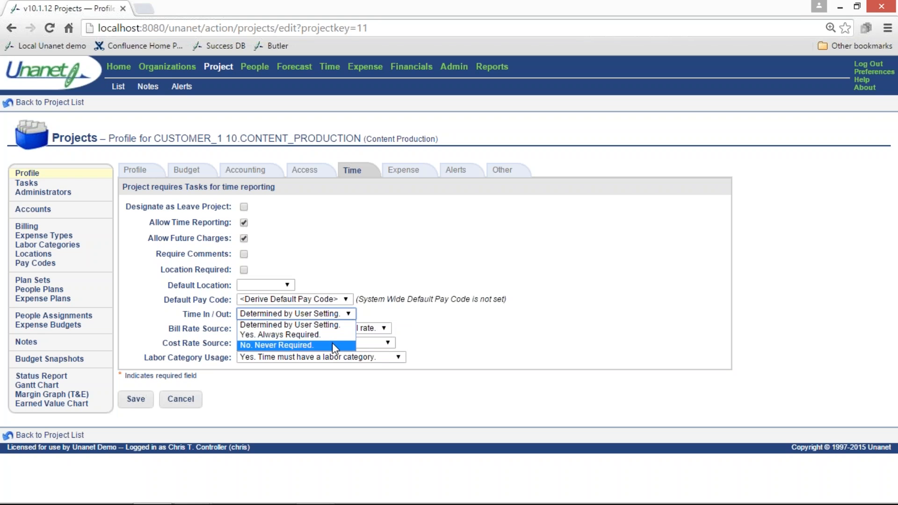
click(380, 309)
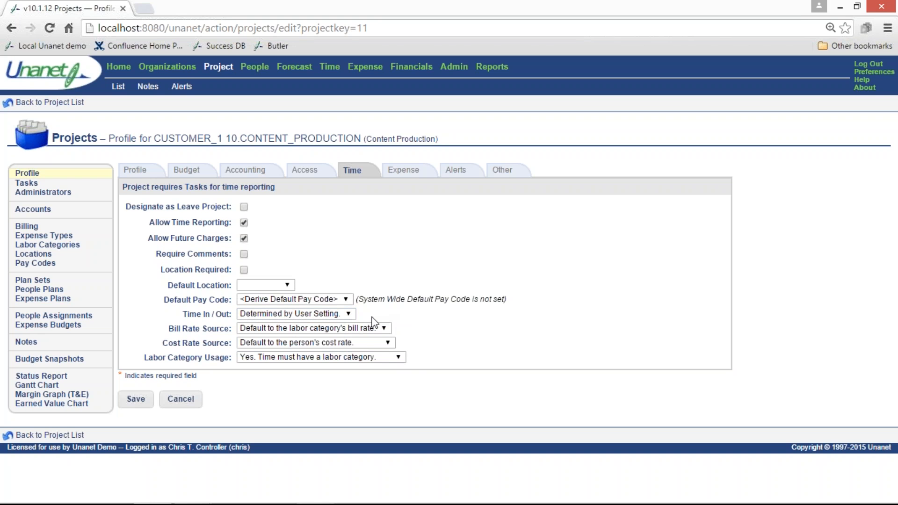
click(396, 360)
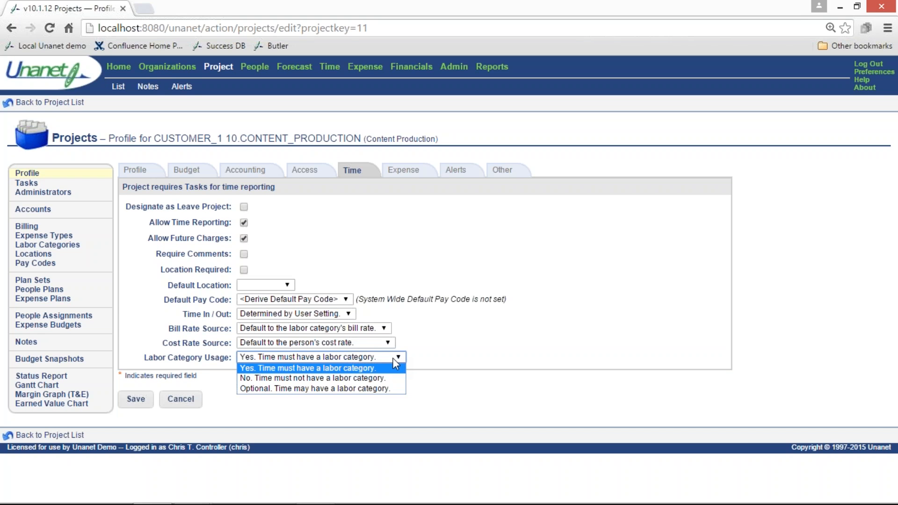
click(404, 330)
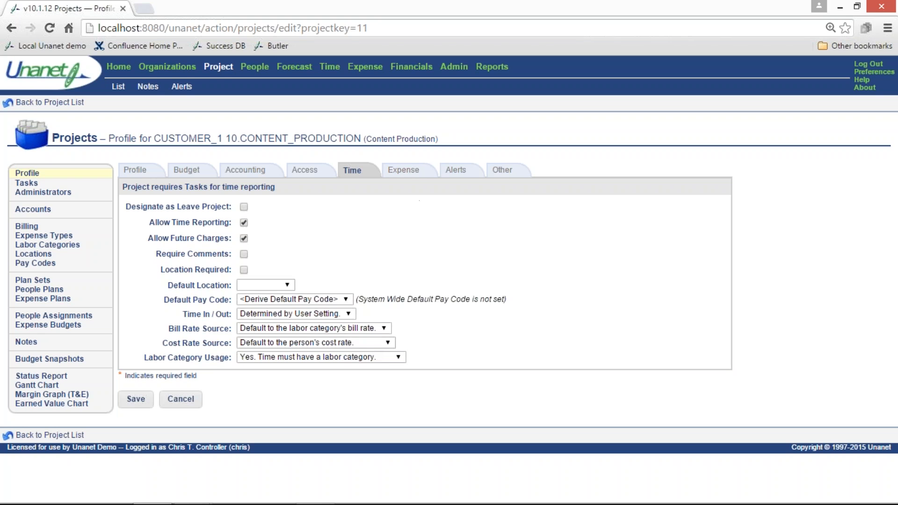
Review the project's expense reporting setting and switch its performance alerts to Custom to see the adjustable alert options
click(408, 174)
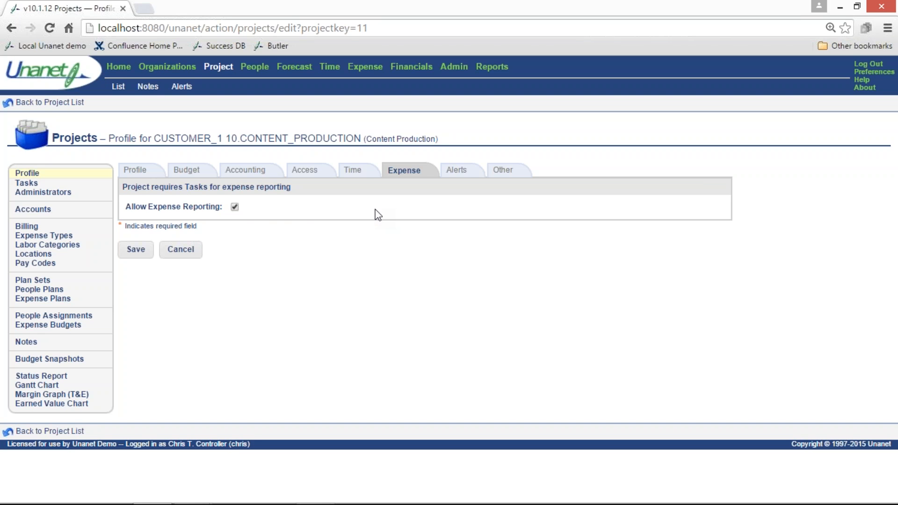
click(457, 177)
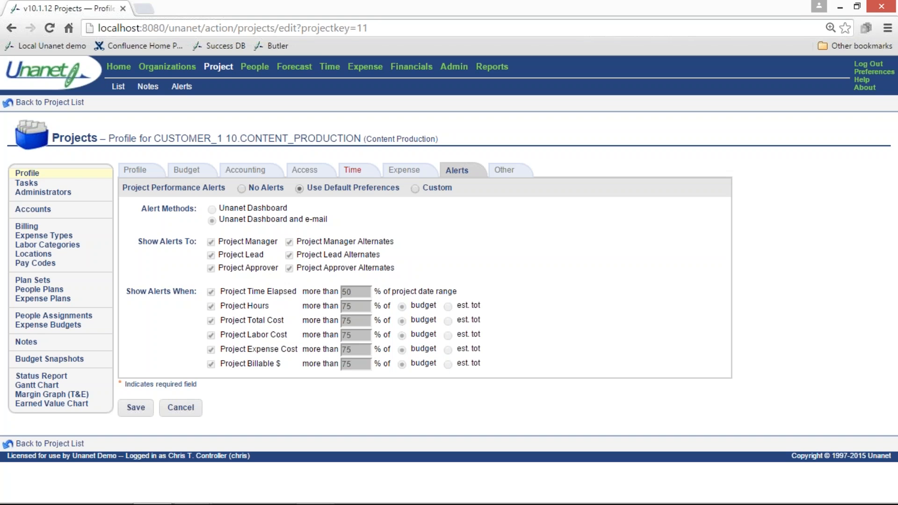
click(418, 189)
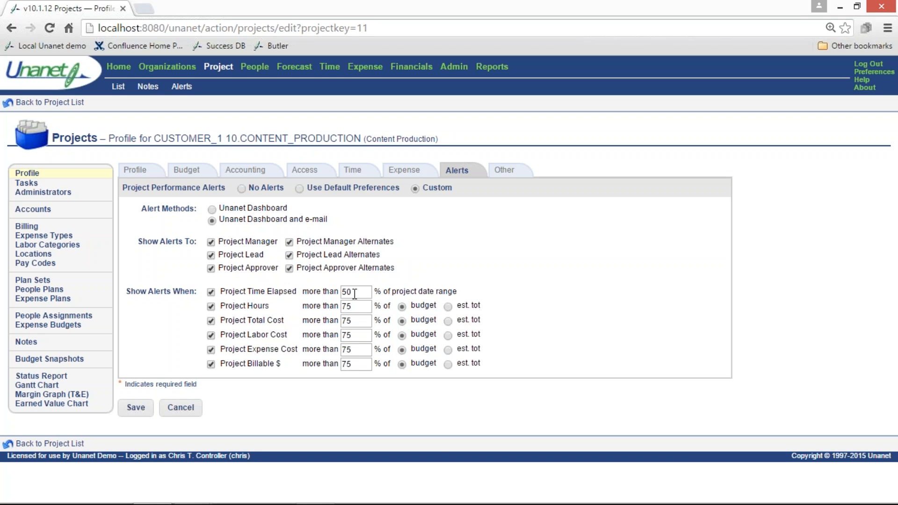
Review the project's user-defined fields, including the options offered for the Sample field
click(505, 174)
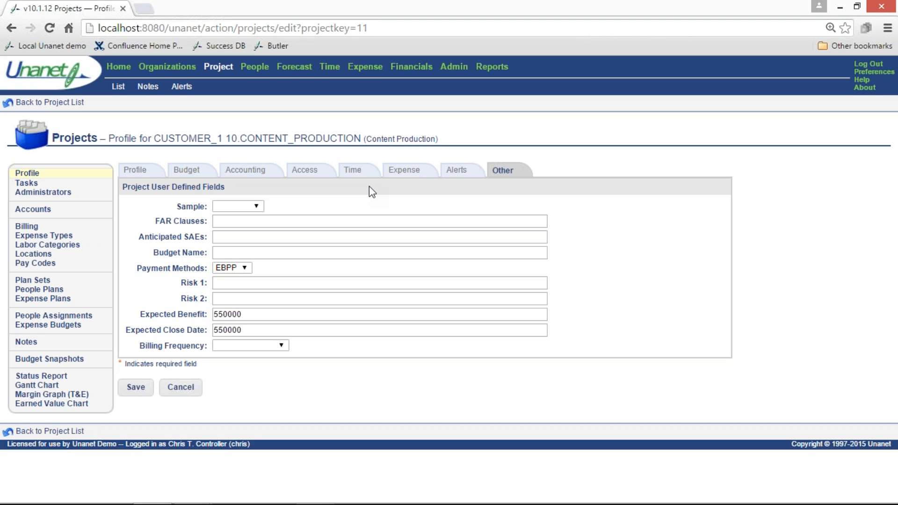
click(257, 206)
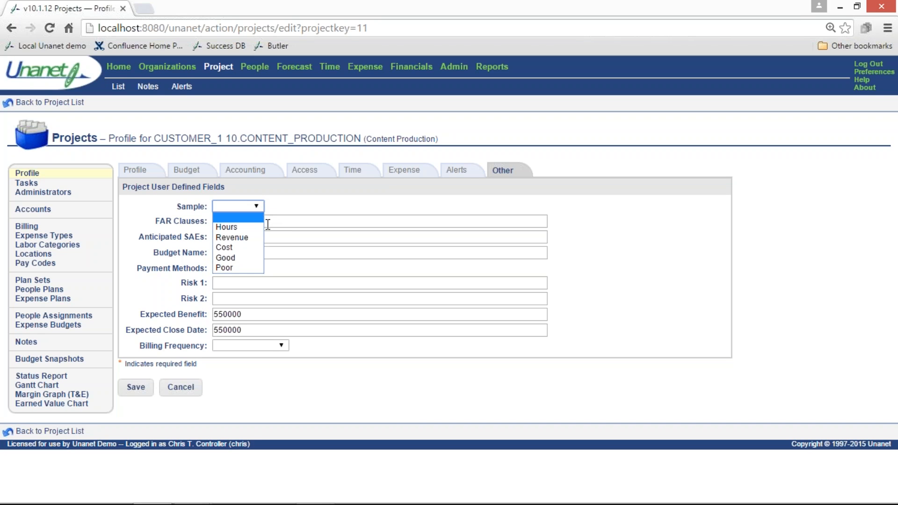
click(276, 208)
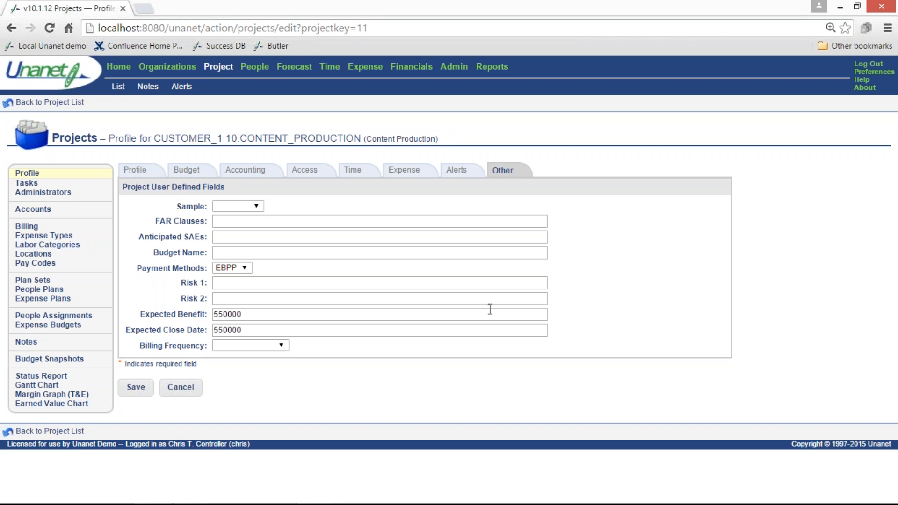
In the project's task list criteria, add the Expense Cost Budget, Funded Value, Hours Budget, Labor Bill Budget and Labor Cost Budget columns
click(26, 185)
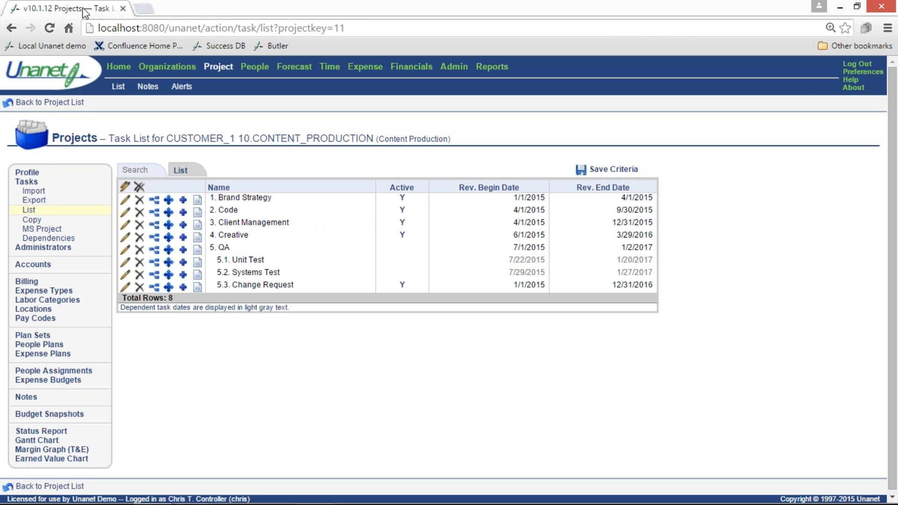
click(140, 171)
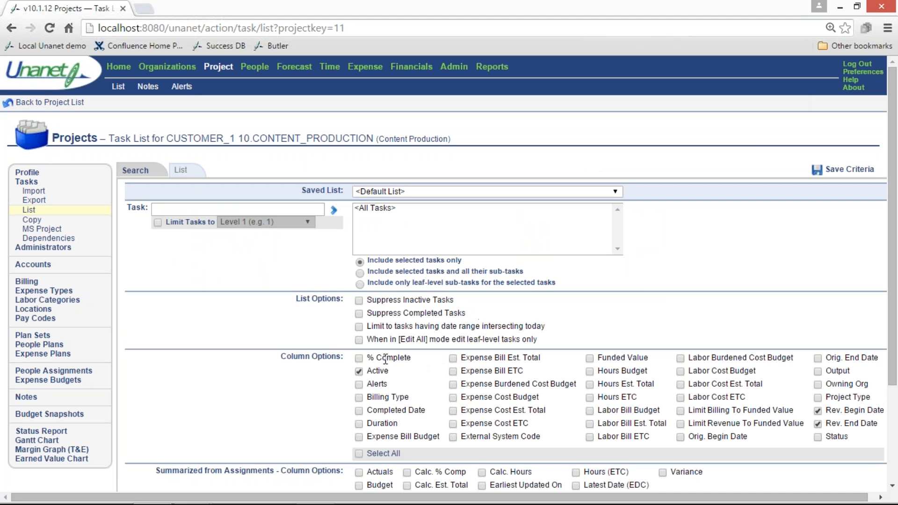
click(452, 397)
click(589, 371)
click(589, 410)
click(681, 372)
Include all columns summarized from assignments and display the updated task list
scroll(264, 396, down, 3)
click(359, 373)
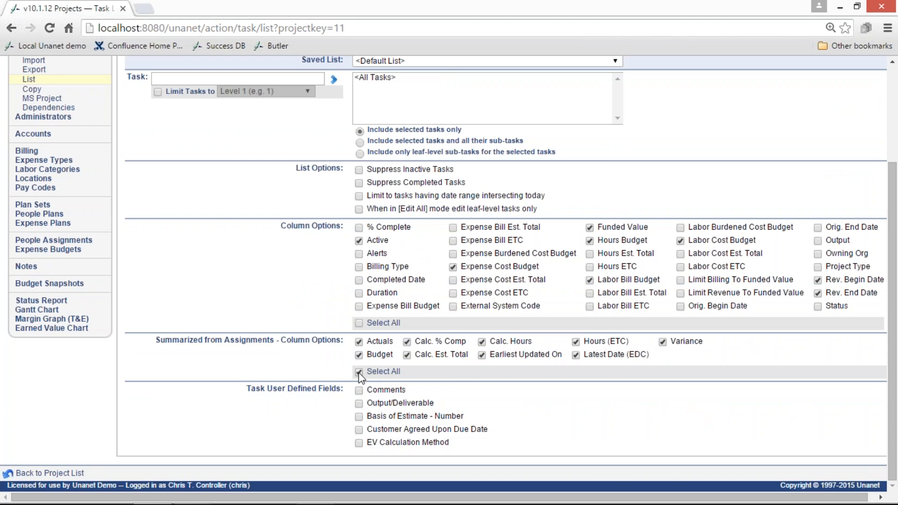
scroll(254, 306, up, 3)
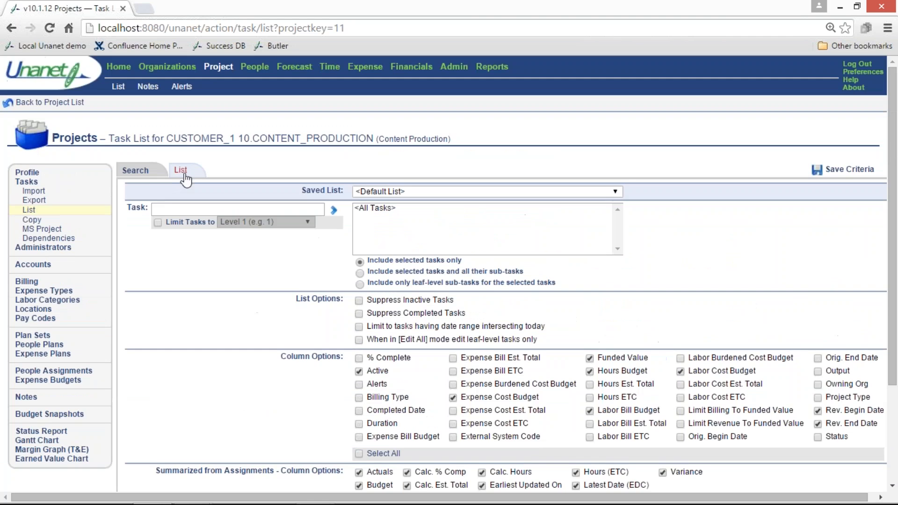
click(181, 172)
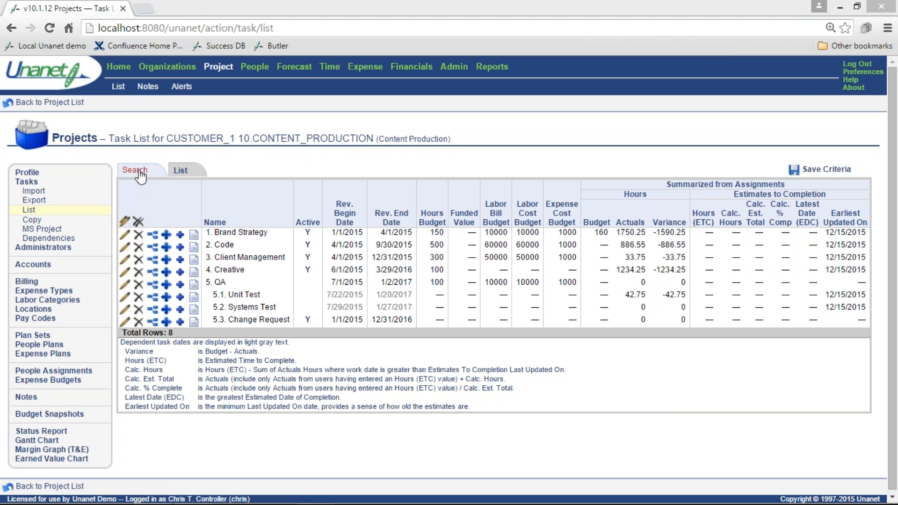
View all listed tasks in edit mode together and cancel without changing them
click(131, 218)
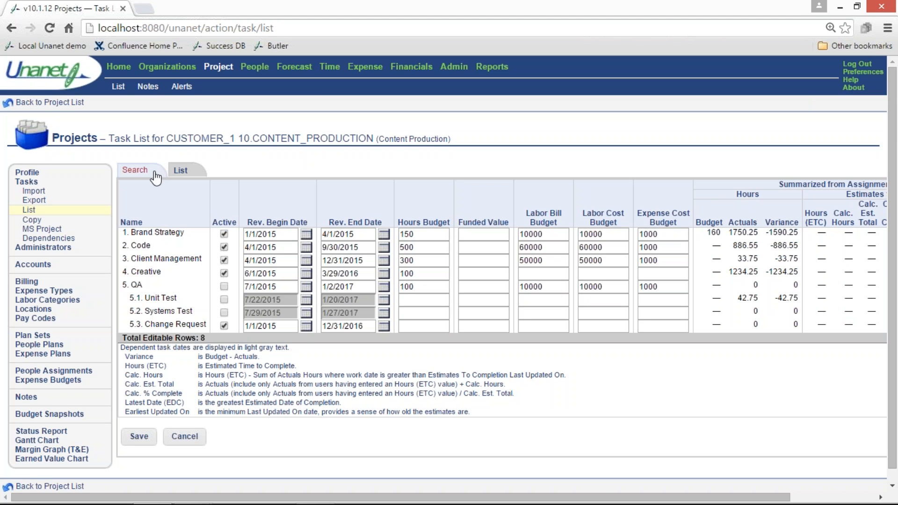
click(185, 436)
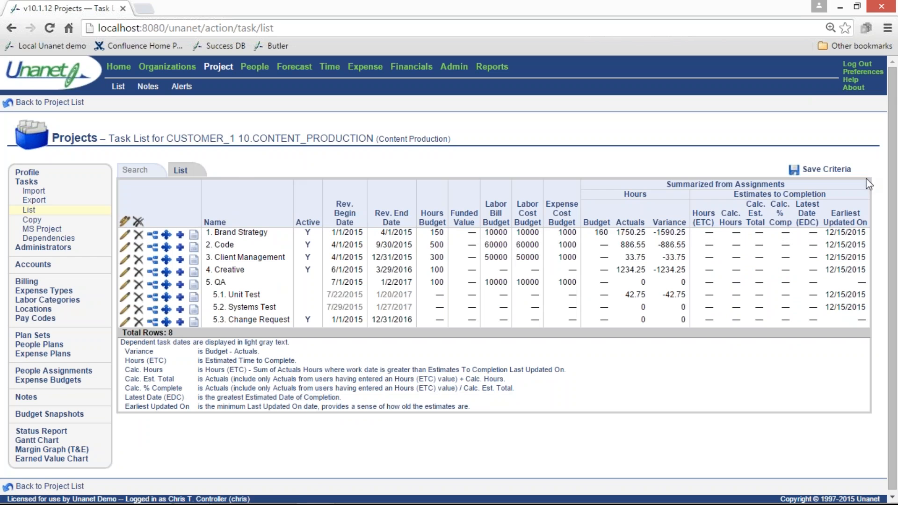
Save the task list criteria as "Content Production - WBS" and include it in the Home saved lists
click(825, 169)
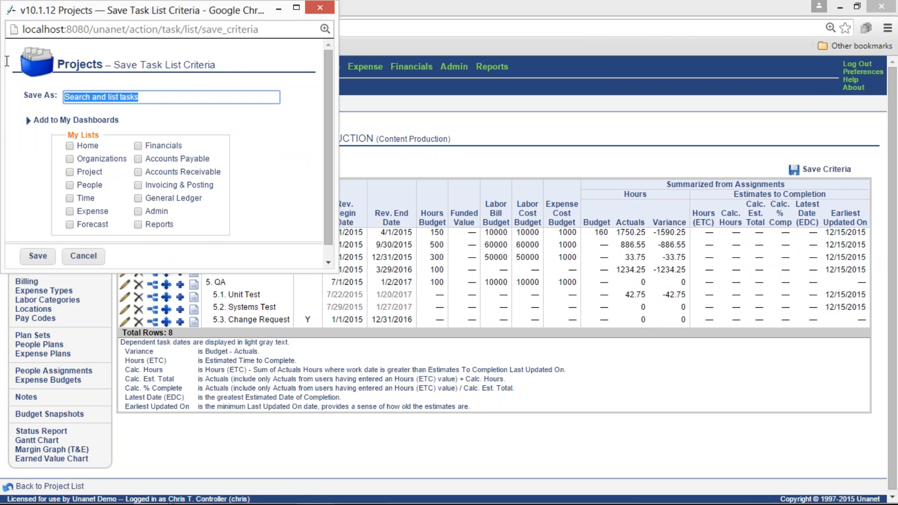
text(Content)
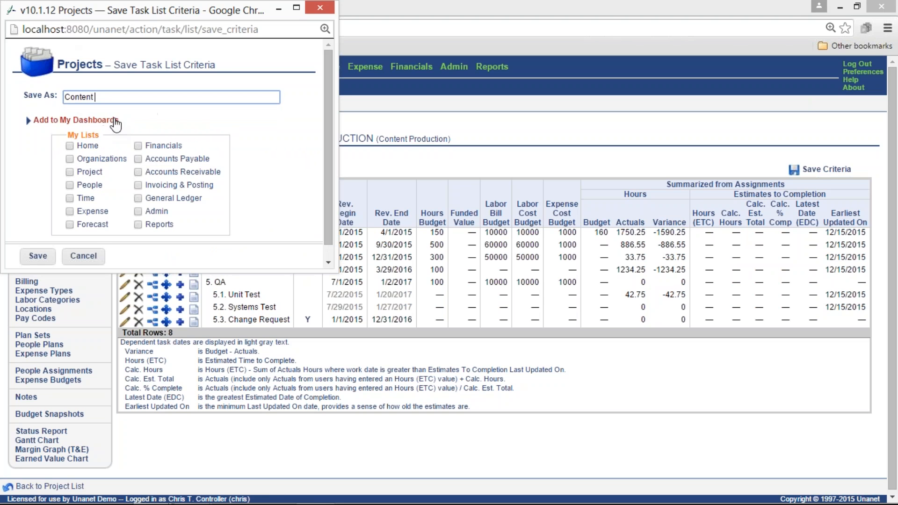
click(106, 97)
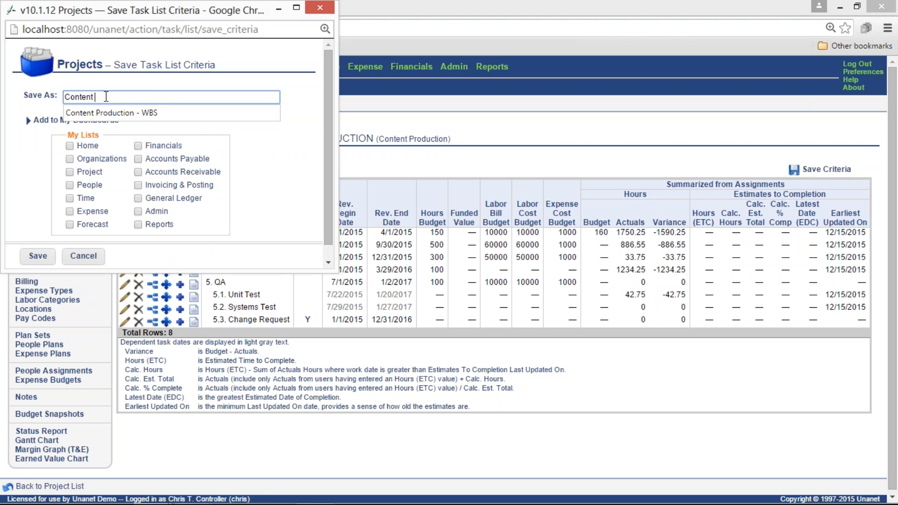
click(112, 113)
click(70, 146)
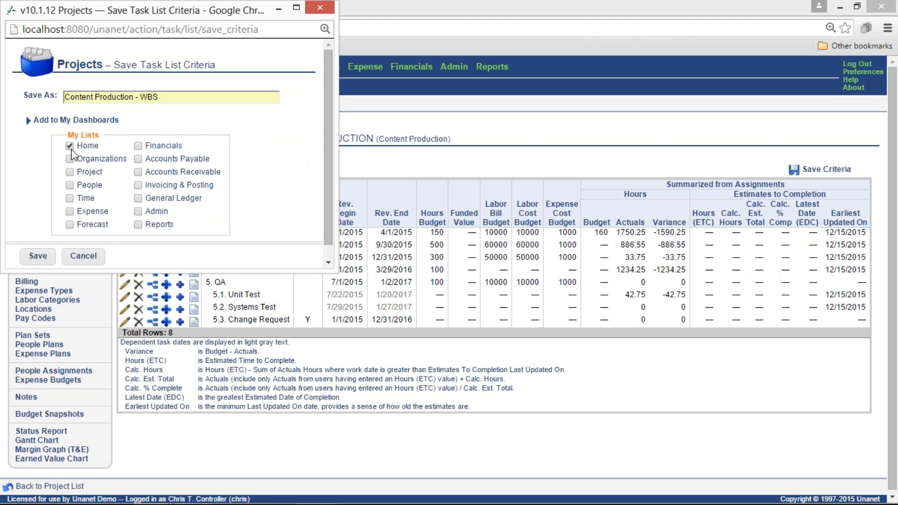
click(37, 259)
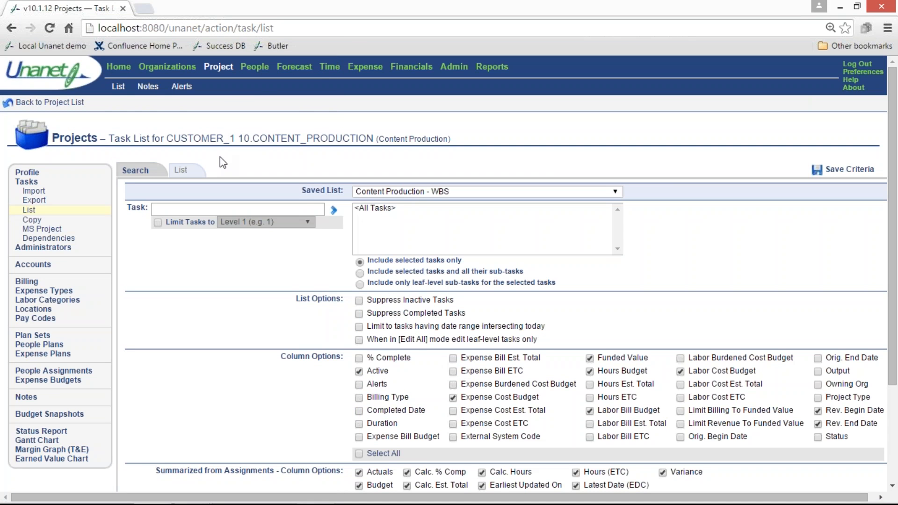
Review the project's administrator assignments for the Project Manager, Project Lead, Resource Assigner and Resource Planner roles
click(48, 249)
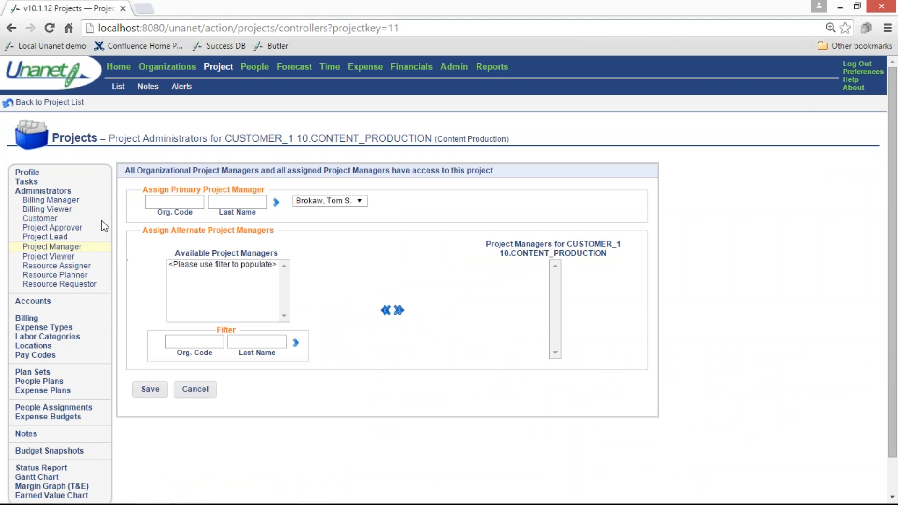
click(64, 239)
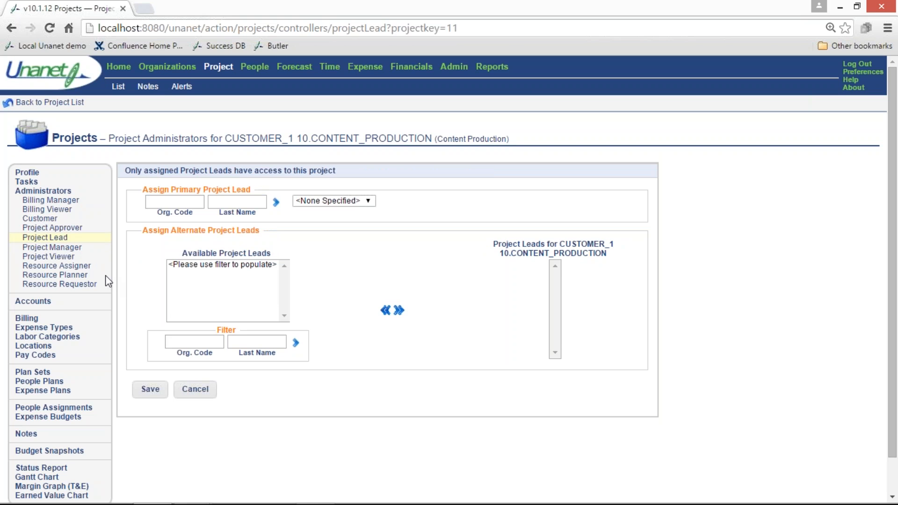
click(83, 267)
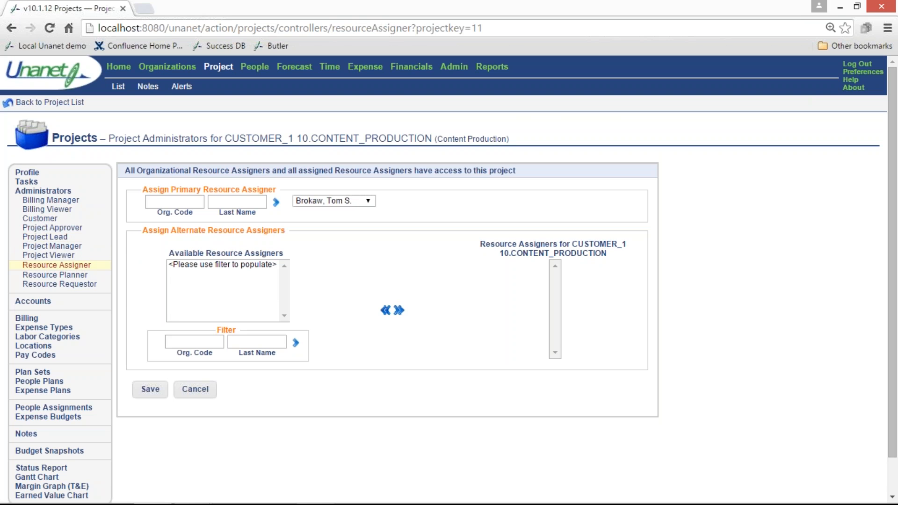
click(80, 276)
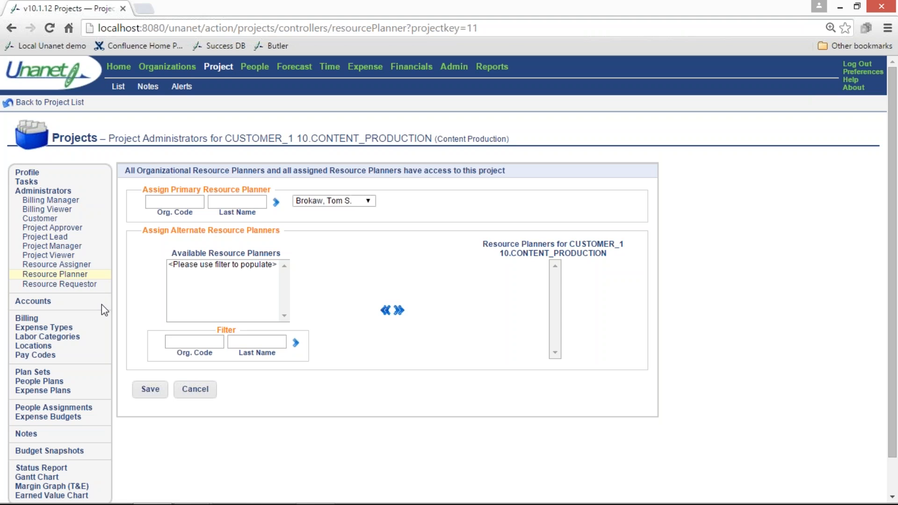
Review the project's accounts and its invoice setup, including the contacts, additional invoice formats and other header options
click(43, 302)
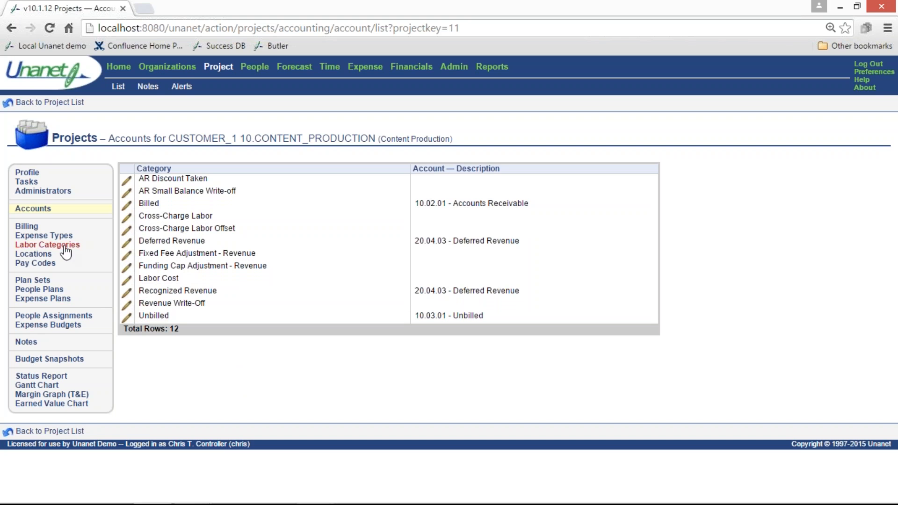
click(32, 231)
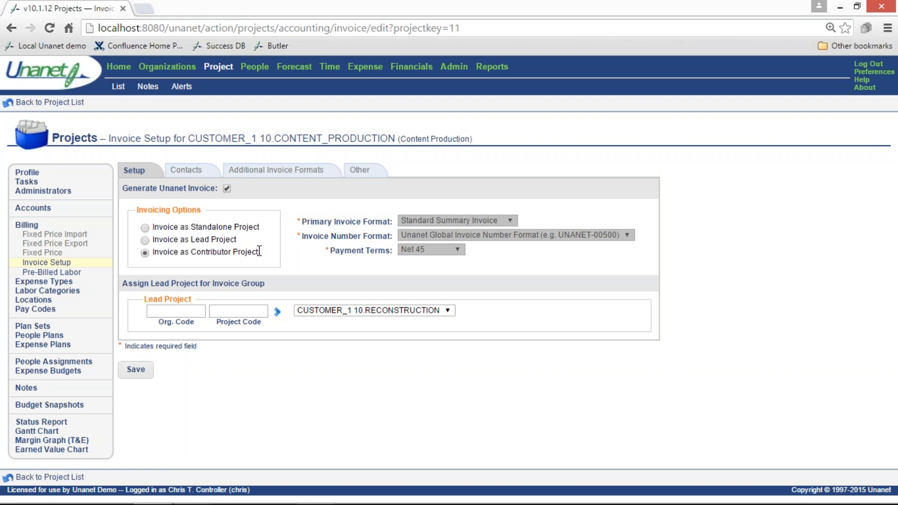
click(203, 173)
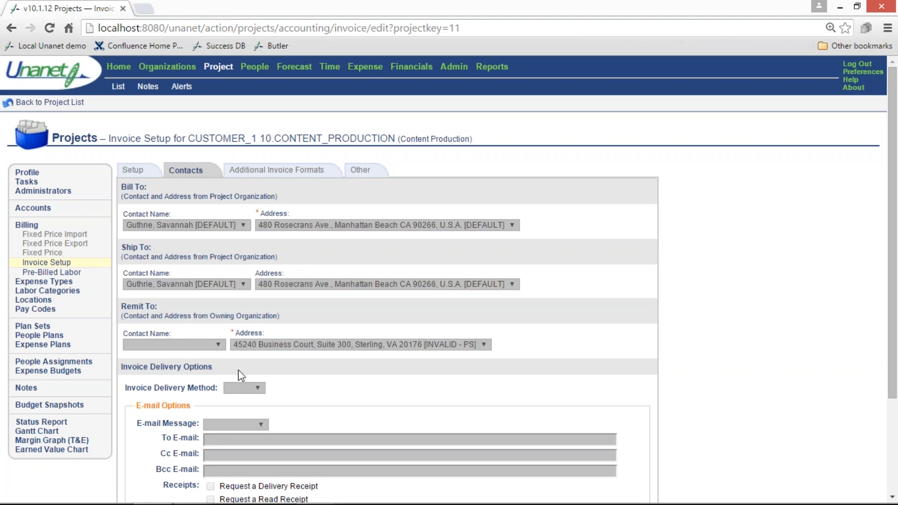
click(242, 176)
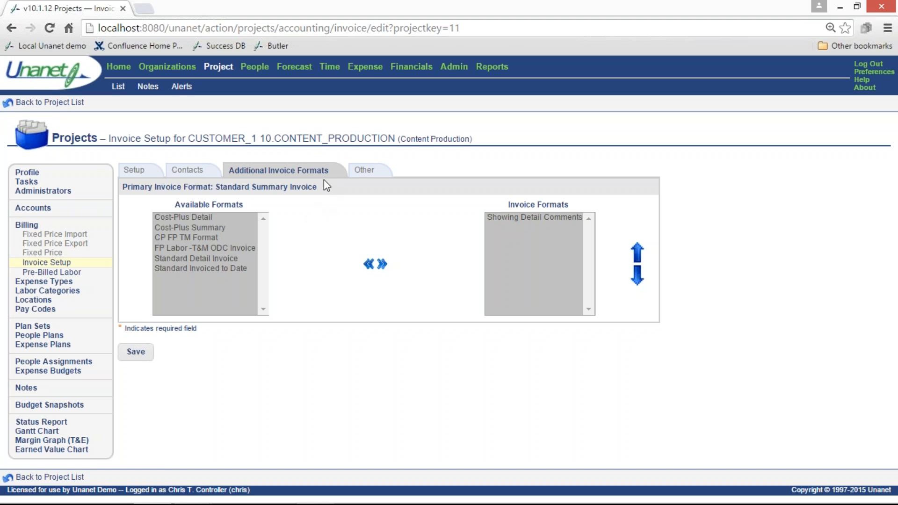
click(360, 171)
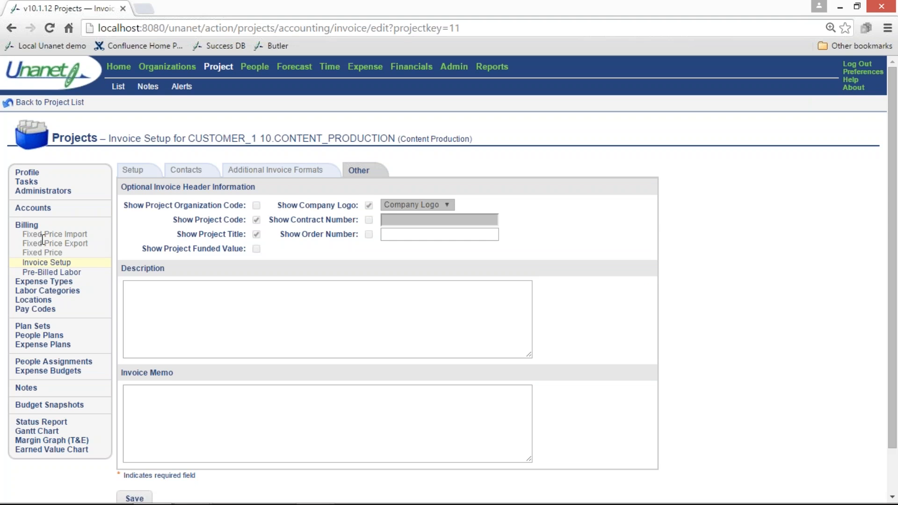
mouse_move(60, 254)
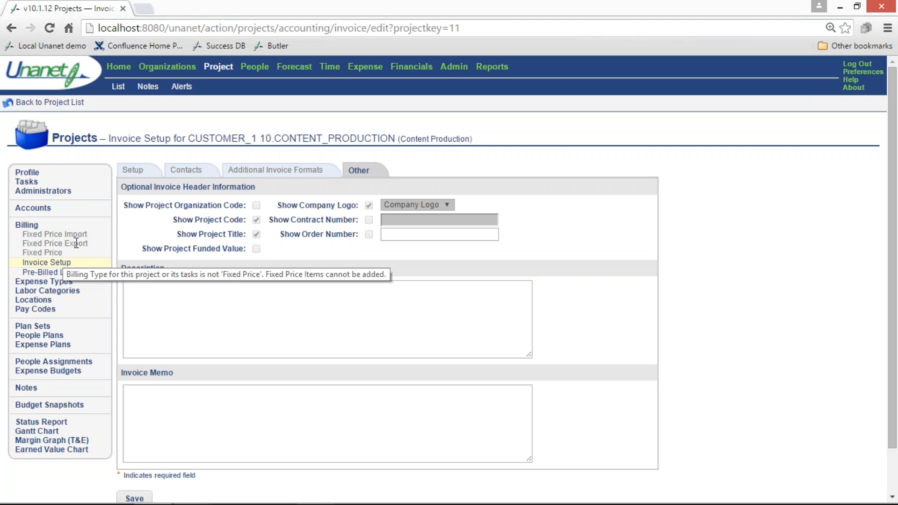
View the project's expense types and, in a separate browser tab, examine the master expense types in Admin Setup
click(60, 292)
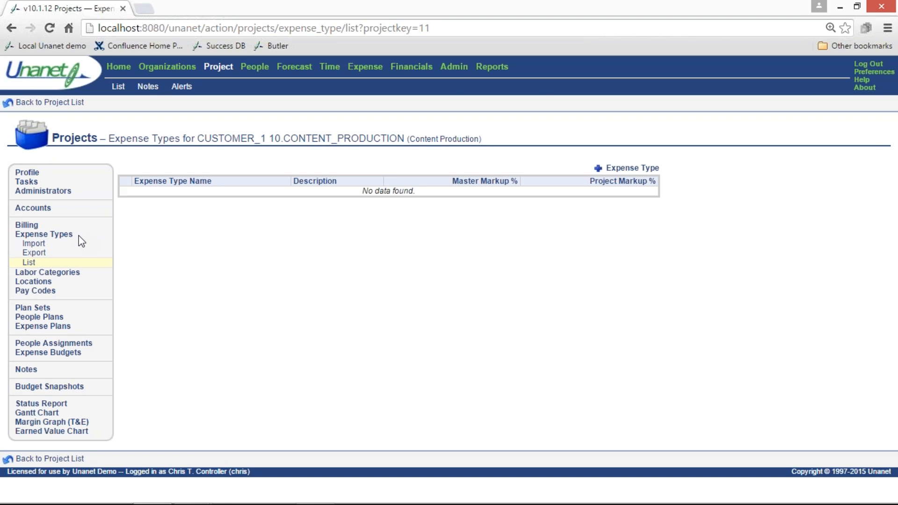
right_click(461, 70)
click(468, 74)
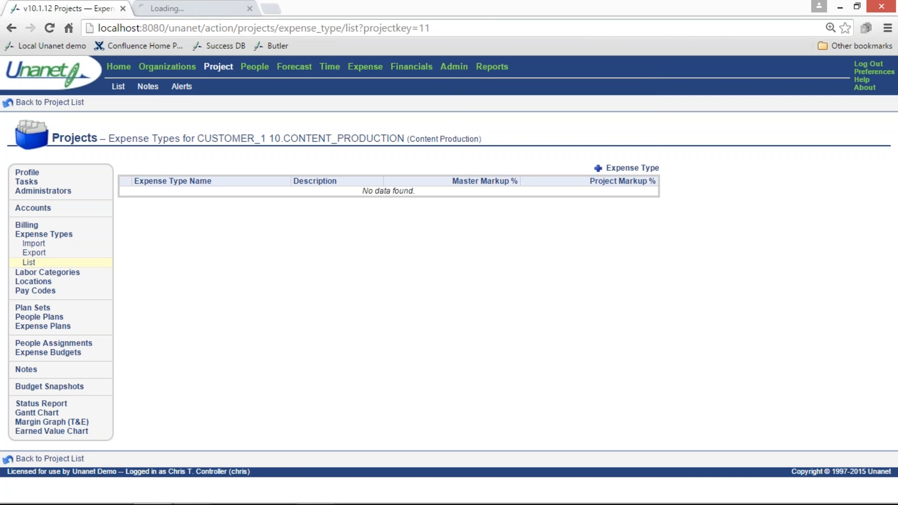
click(206, 10)
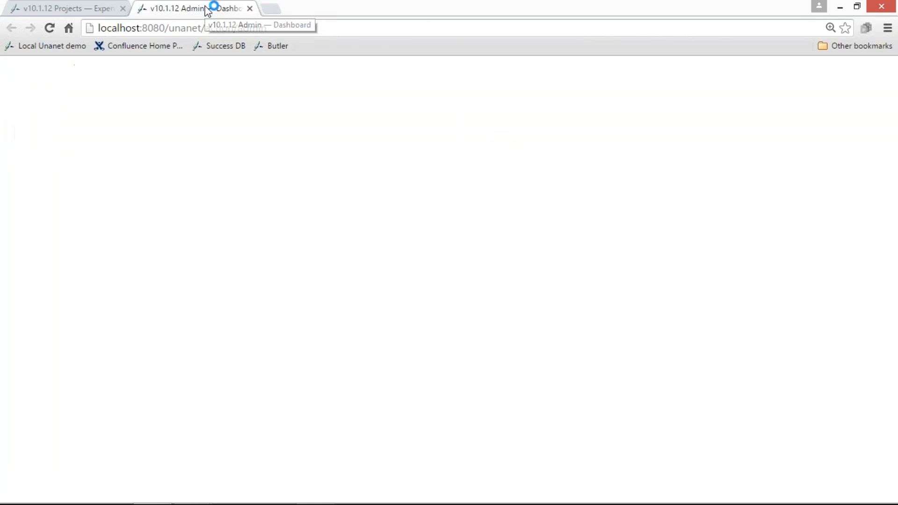
click(289, 86)
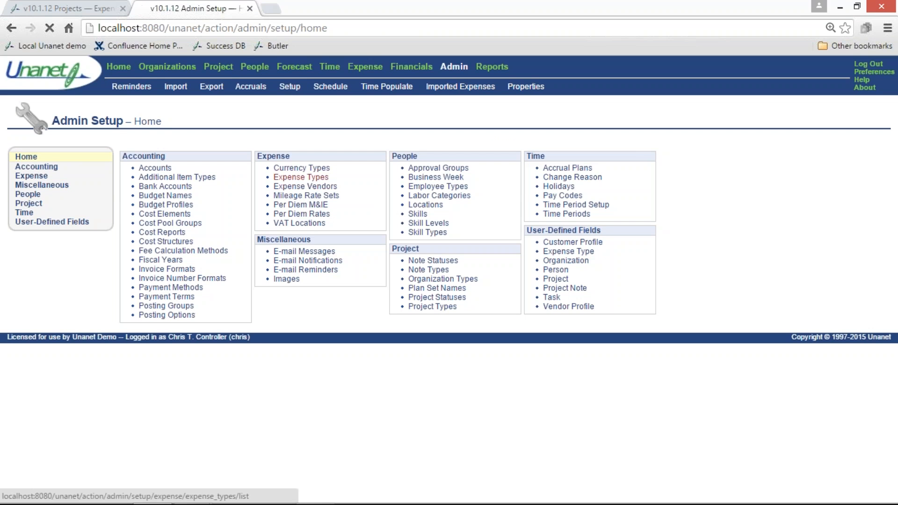
click(301, 178)
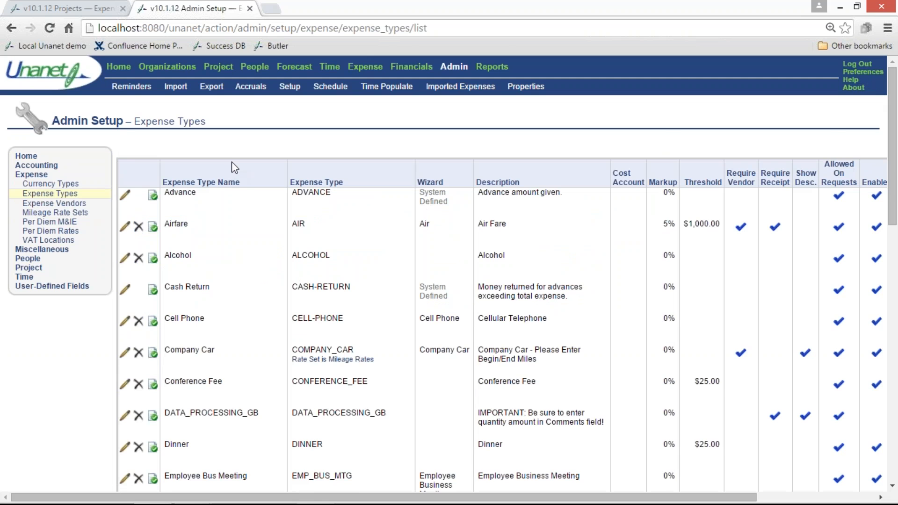
scroll(232, 165, down, 7)
scroll(232, 165, down, 8)
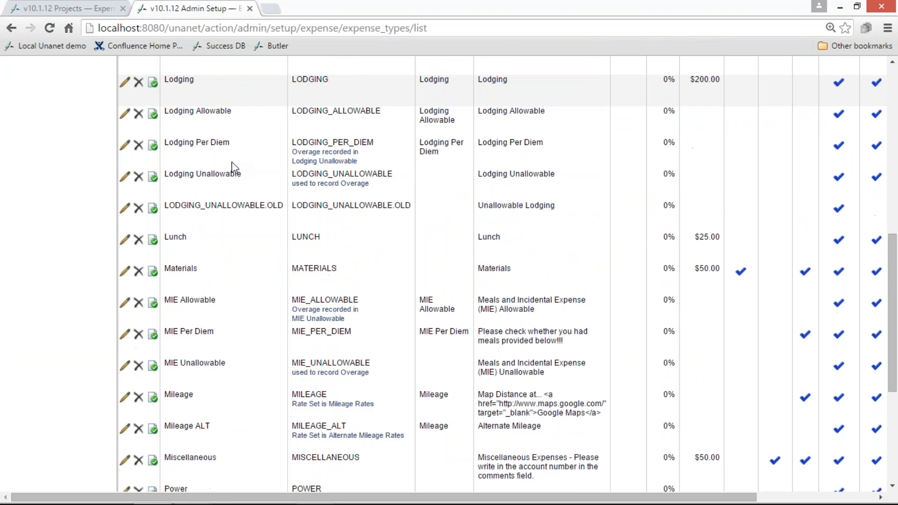
scroll(233, 167, up, 15)
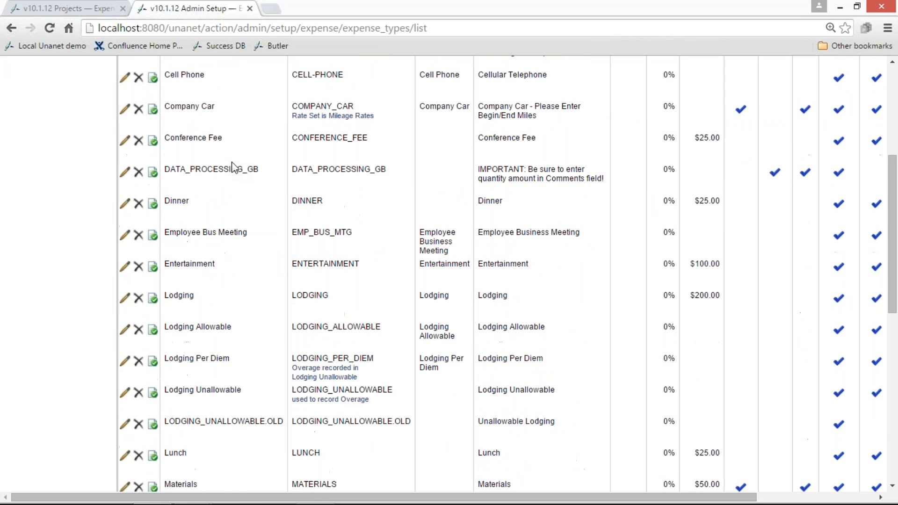
Back in the project's expense types, list all available types with the % filter, then add Lodging and save
click(84, 5)
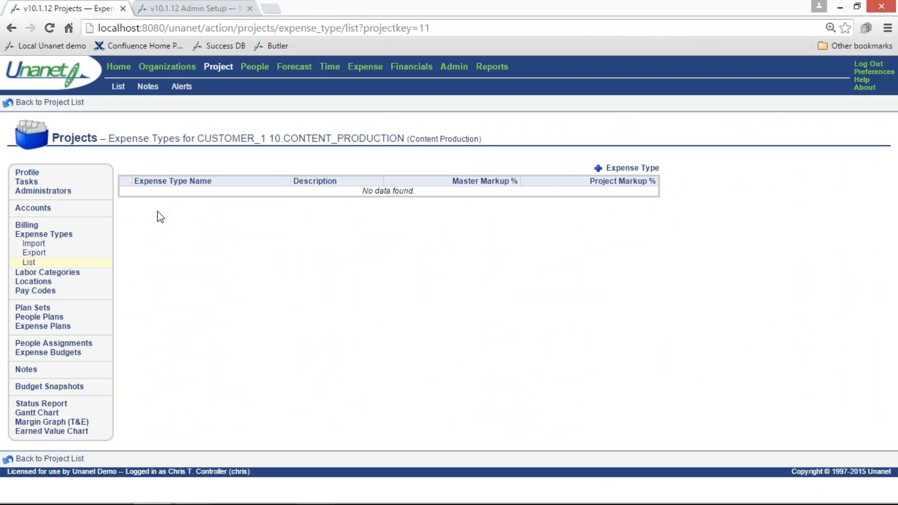
click(607, 171)
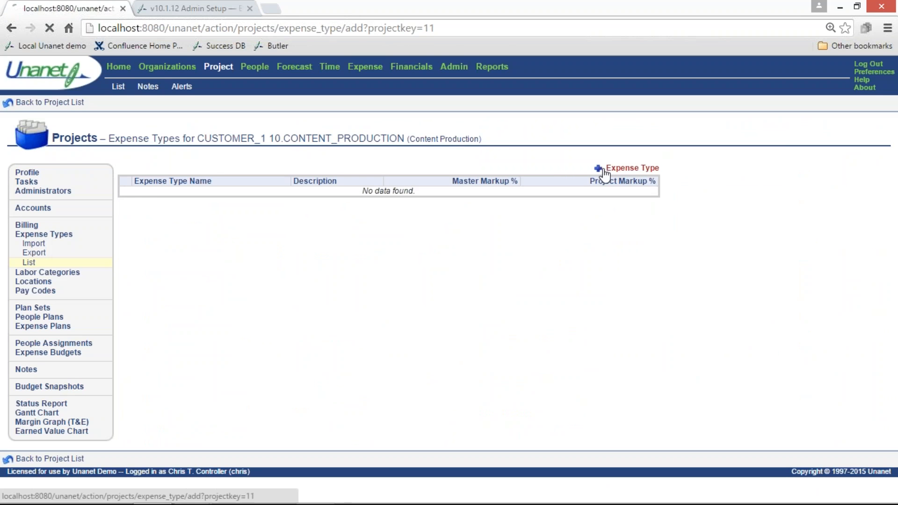
click(233, 382)
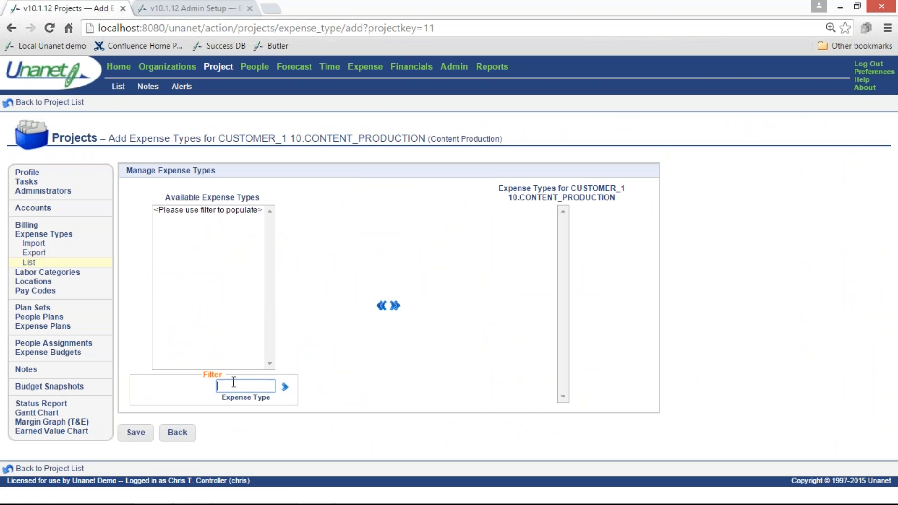
text(%)
key(Return)
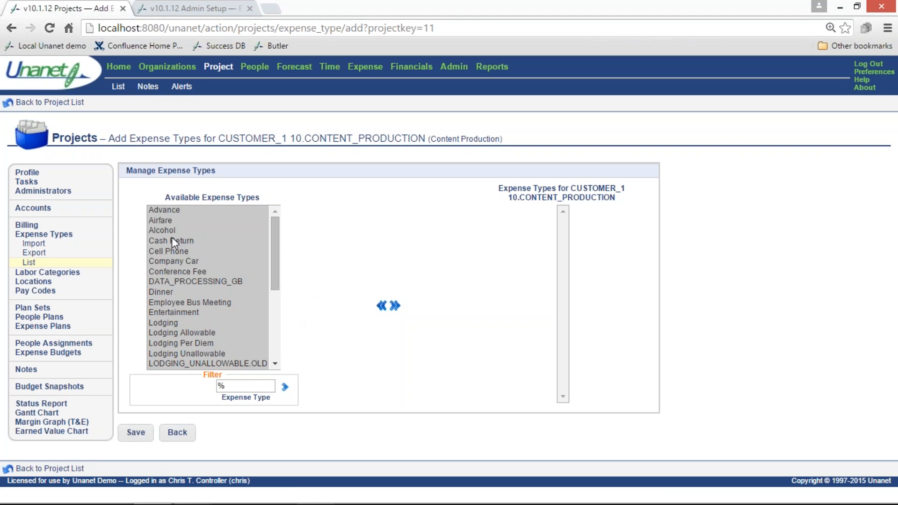
click(170, 221)
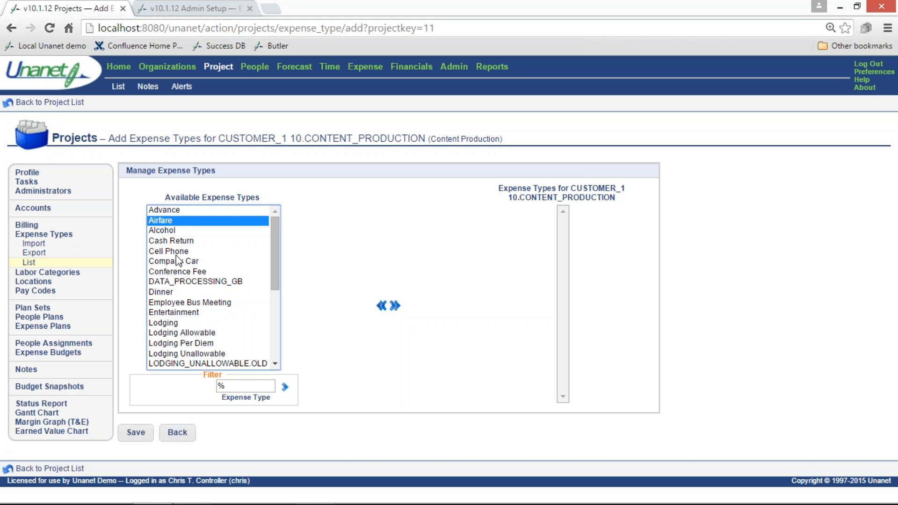
click(173, 293)
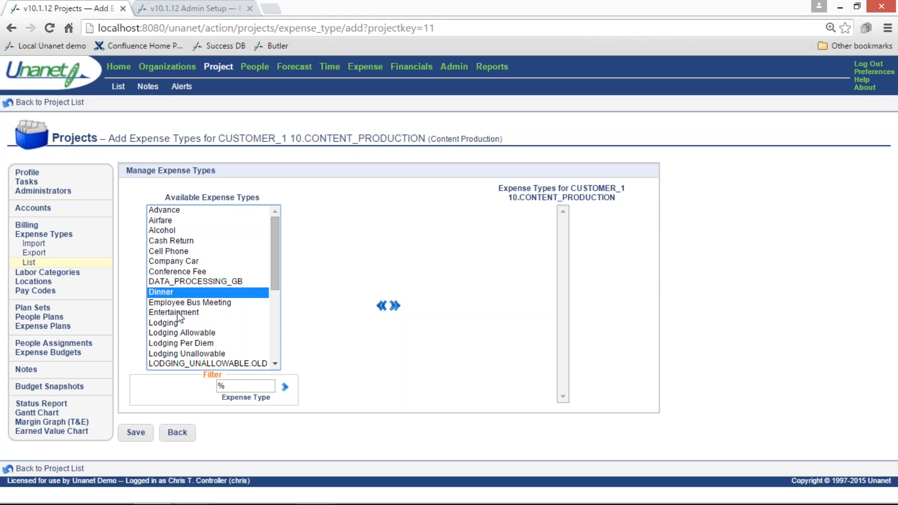
click(179, 313)
click(182, 323)
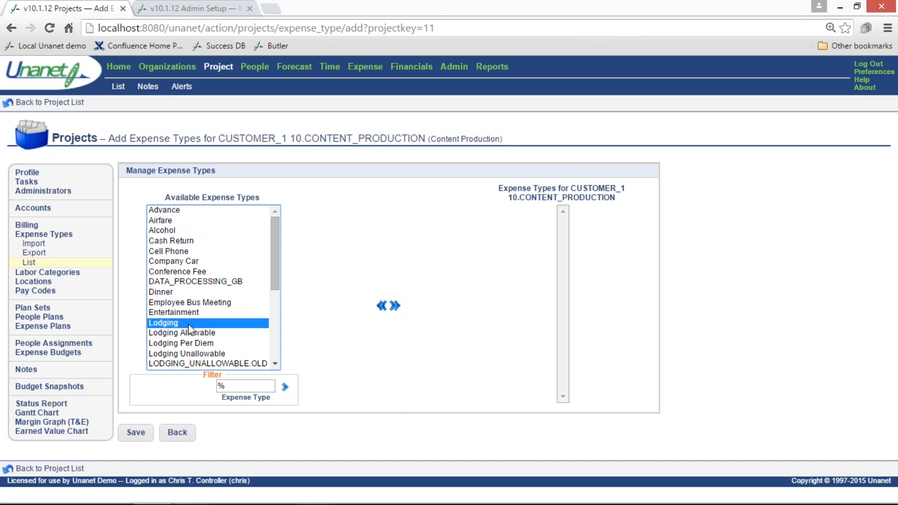
click(395, 307)
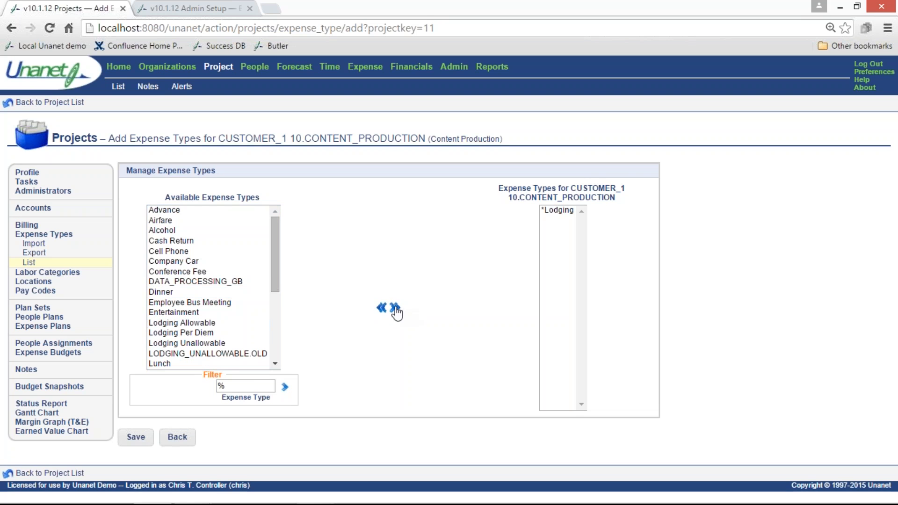
click(136, 436)
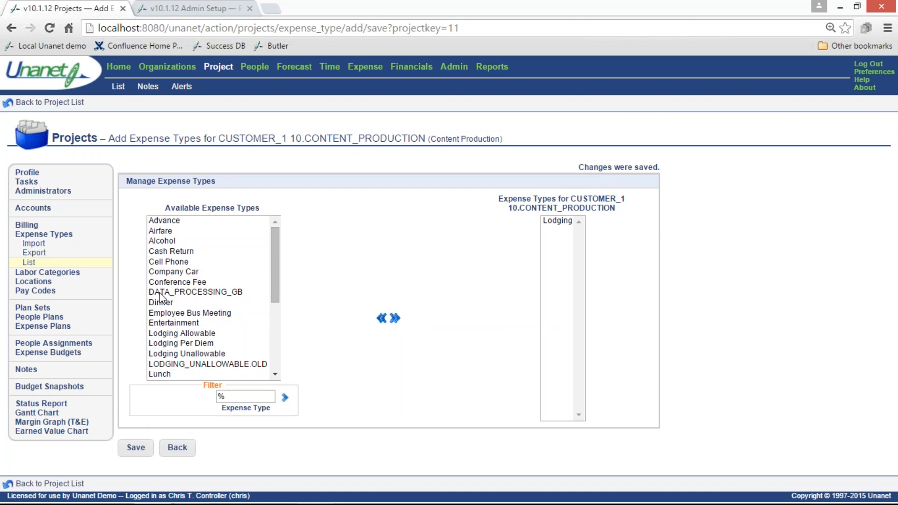
Add Airfare, Cell Phone and Dinner to the project's expense types and save the changes
click(167, 233)
click(396, 319)
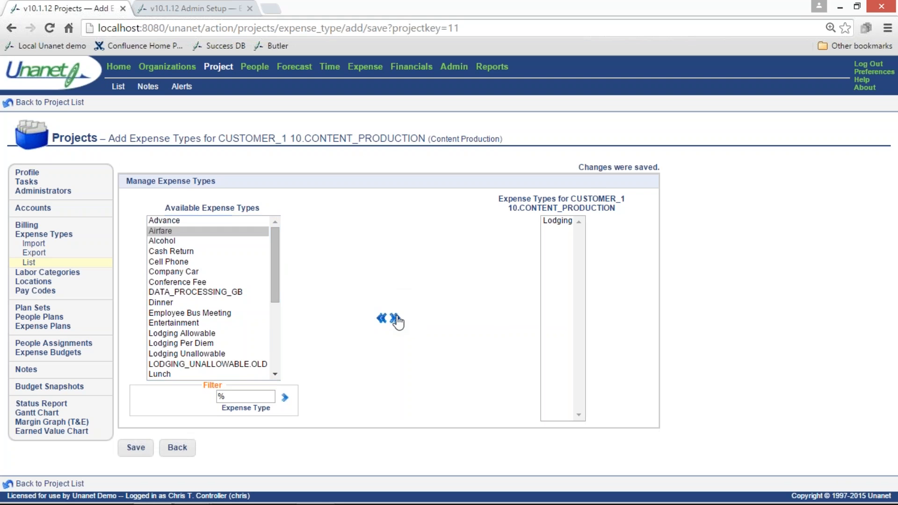
click(190, 252)
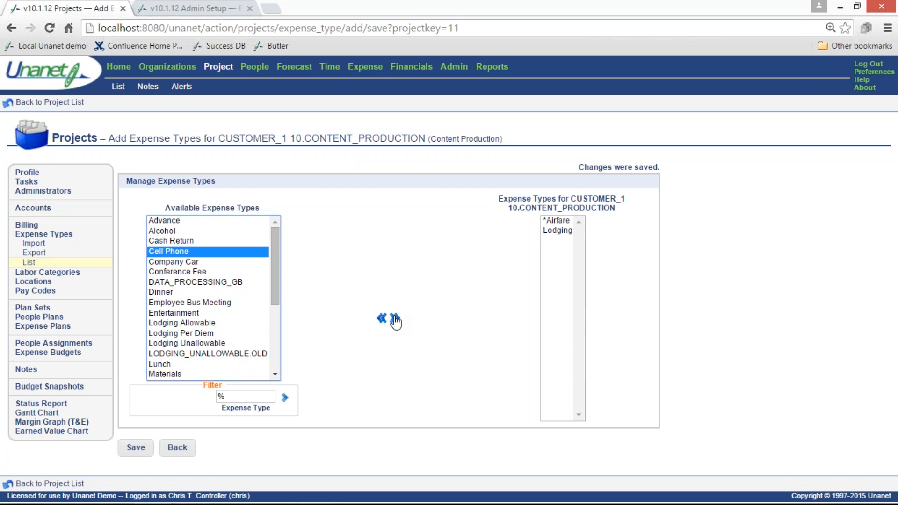
click(396, 318)
click(168, 282)
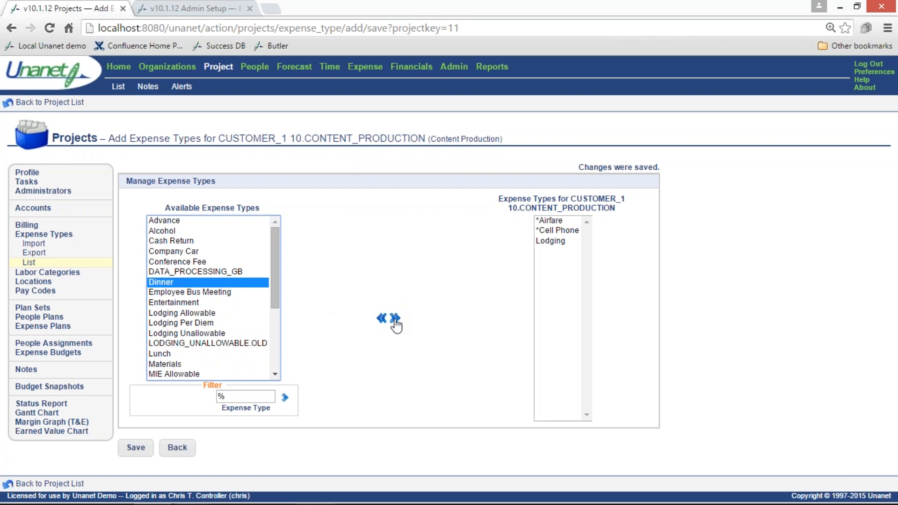
click(394, 319)
click(135, 447)
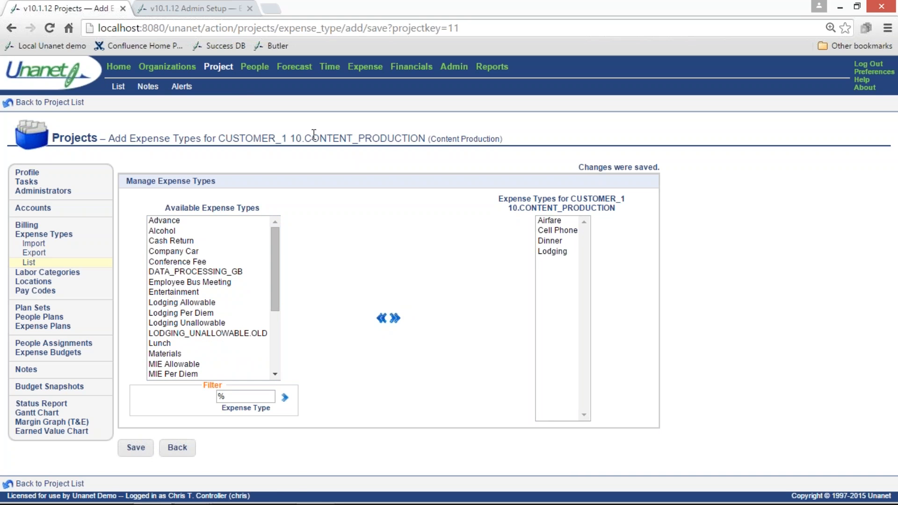
Look through the project's expense type list, labor categories, plan sets, people plans and expense plans
click(28, 236)
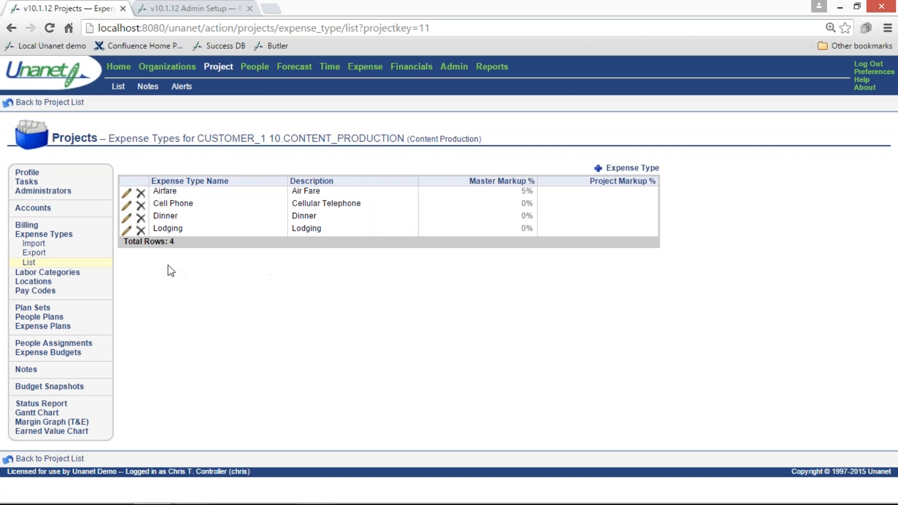
click(67, 273)
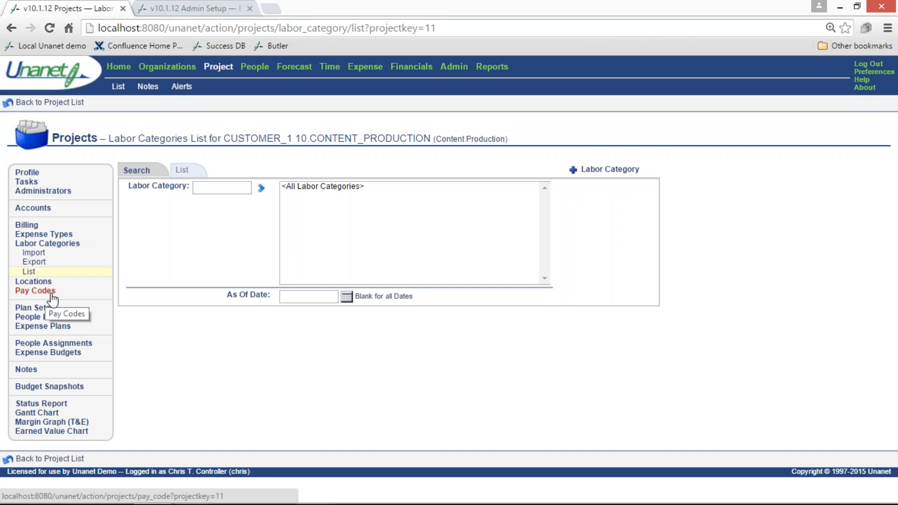
click(33, 308)
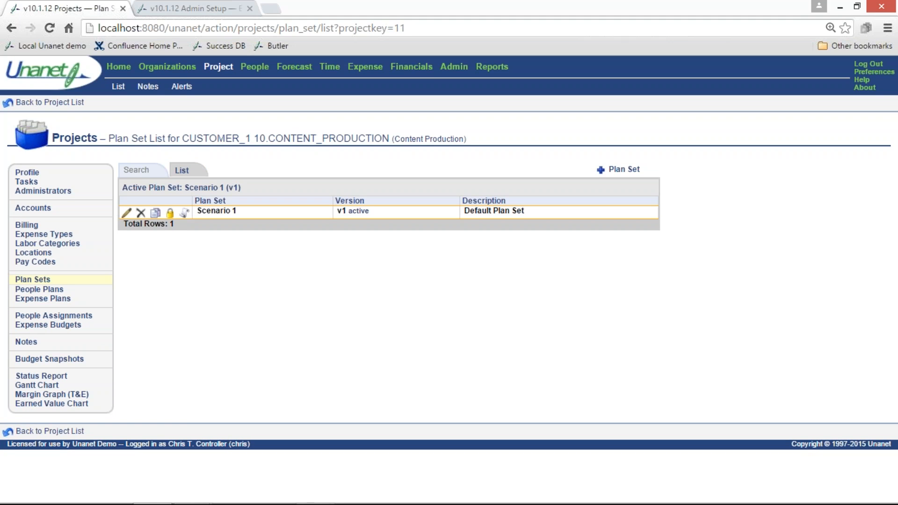
click(63, 290)
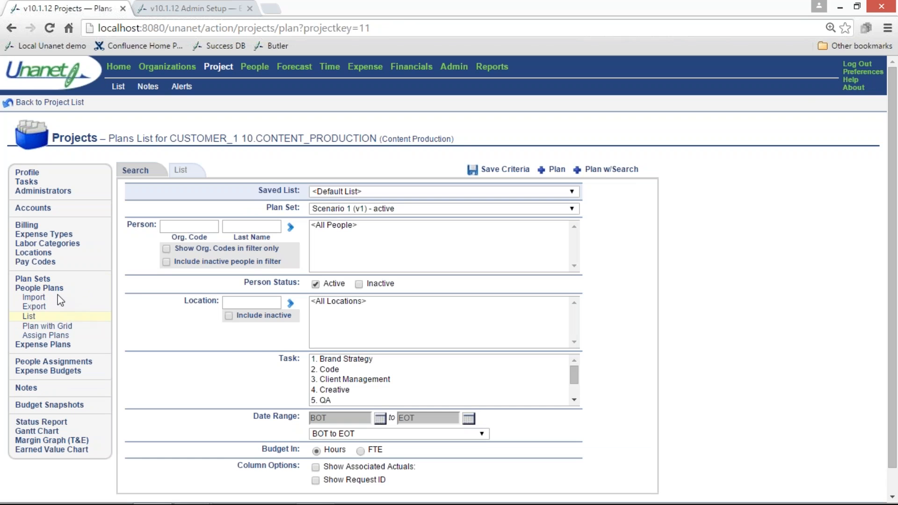
click(69, 347)
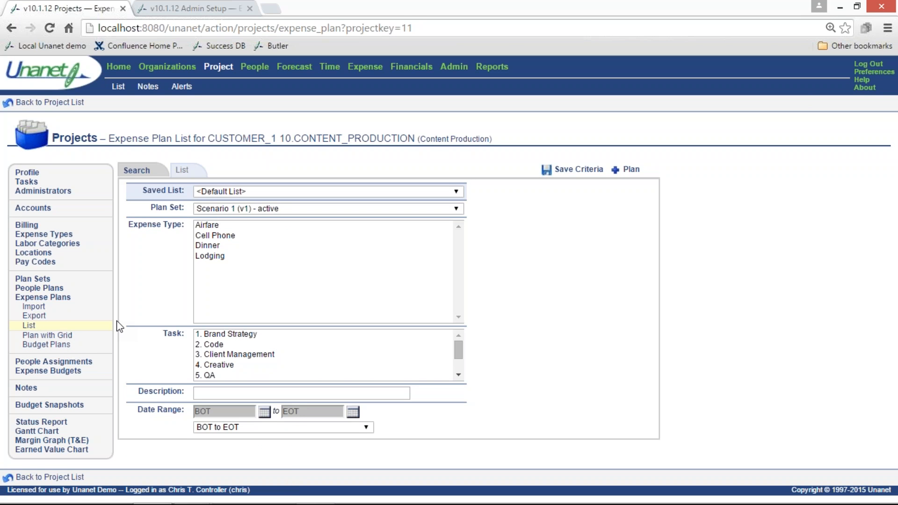
List all of the project's people assignments and examine every column, including budget hours and estimates to completion
click(87, 362)
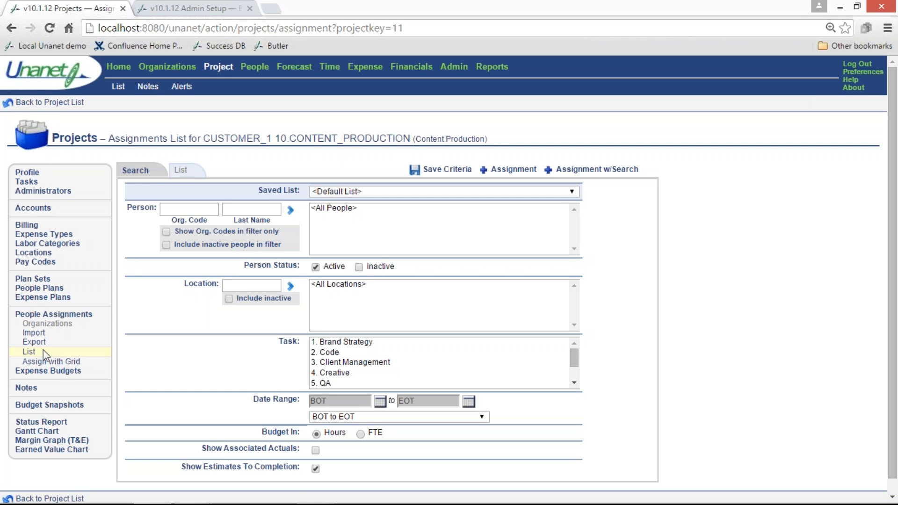
click(179, 171)
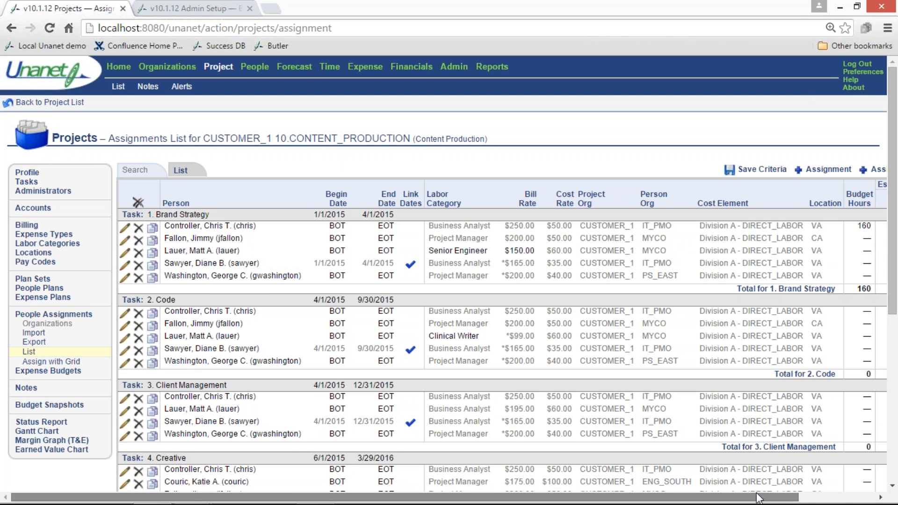
drag(759, 499, 820, 498)
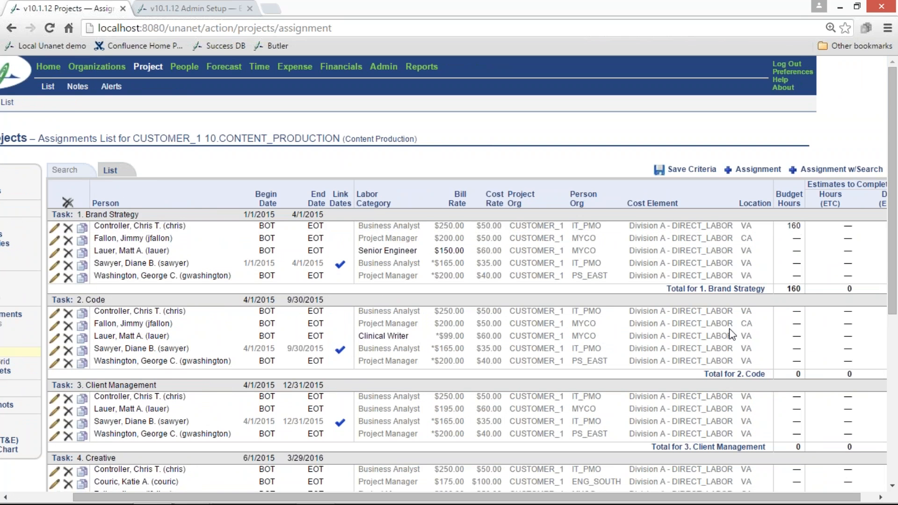
drag(490, 500, 424, 499)
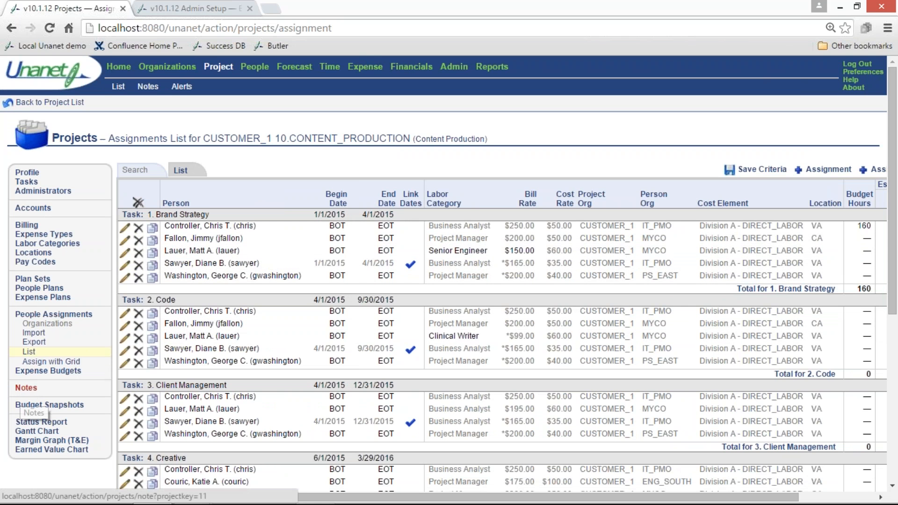
View the project's notes, open the Sample Issue note for editing and look over the available note types
click(26, 393)
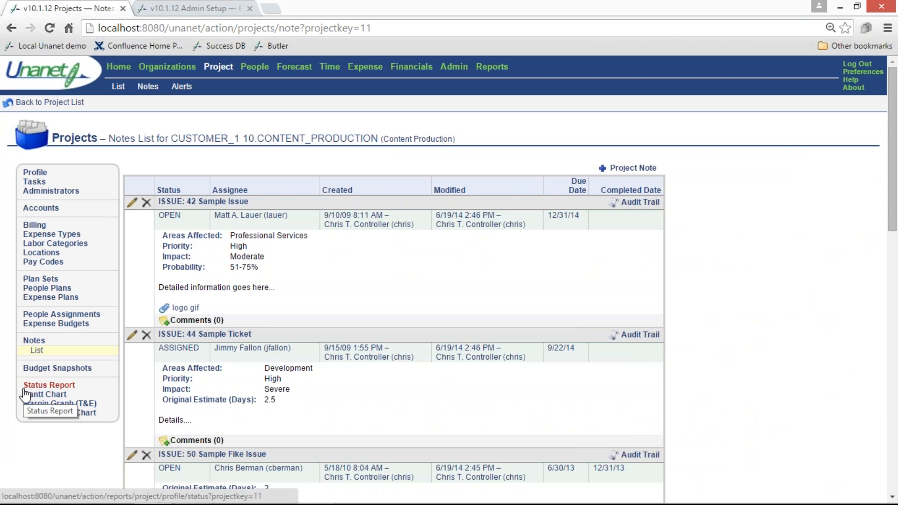
click(132, 204)
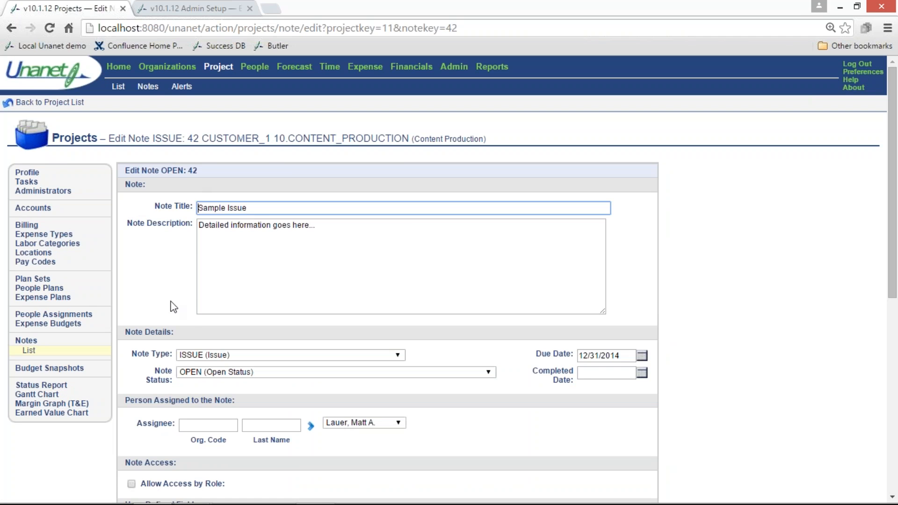
click(208, 355)
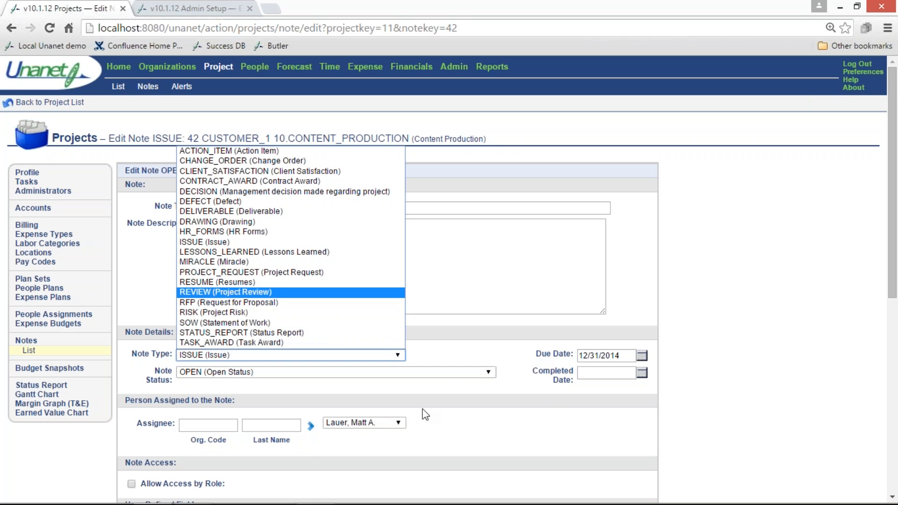
Allow access by role on the Sample Issue note without saving, and review its Areas Affected options, other user-defined fields, attachments and e-mail notification options
scroll(415, 425, down, 3)
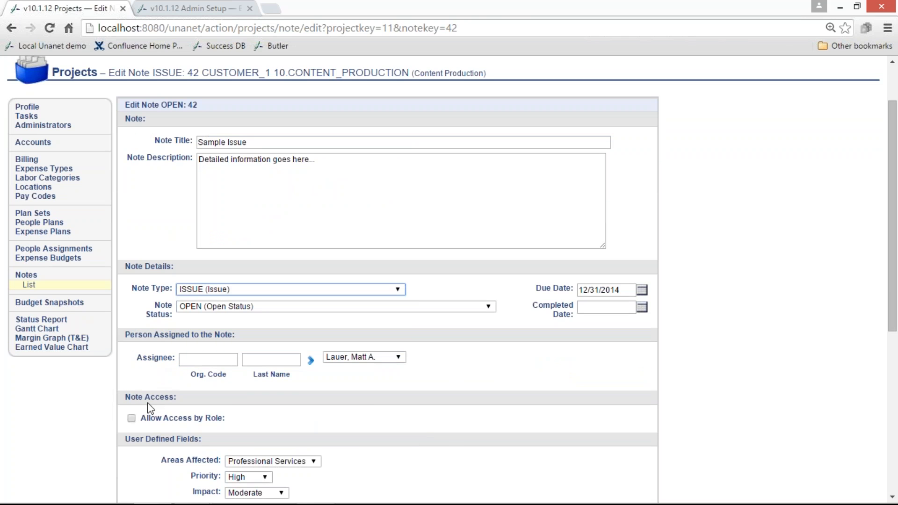
click(131, 418)
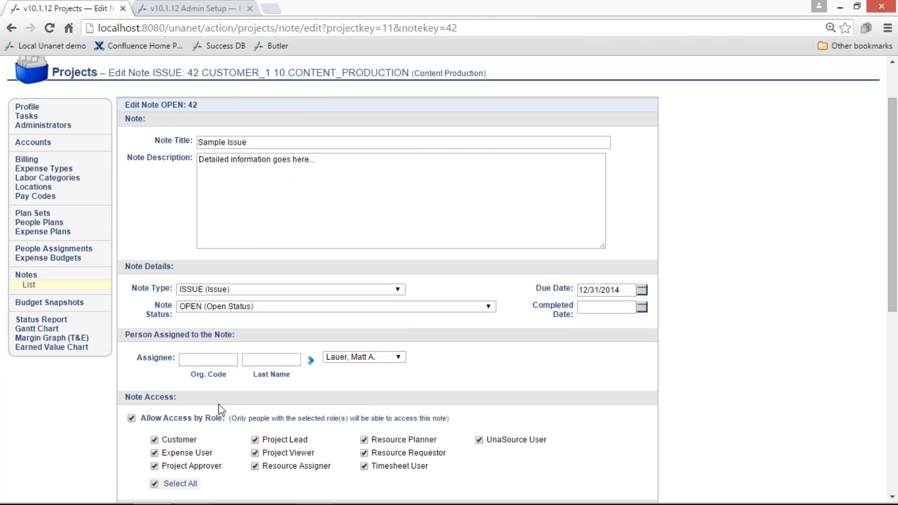
scroll(222, 405, down, 6)
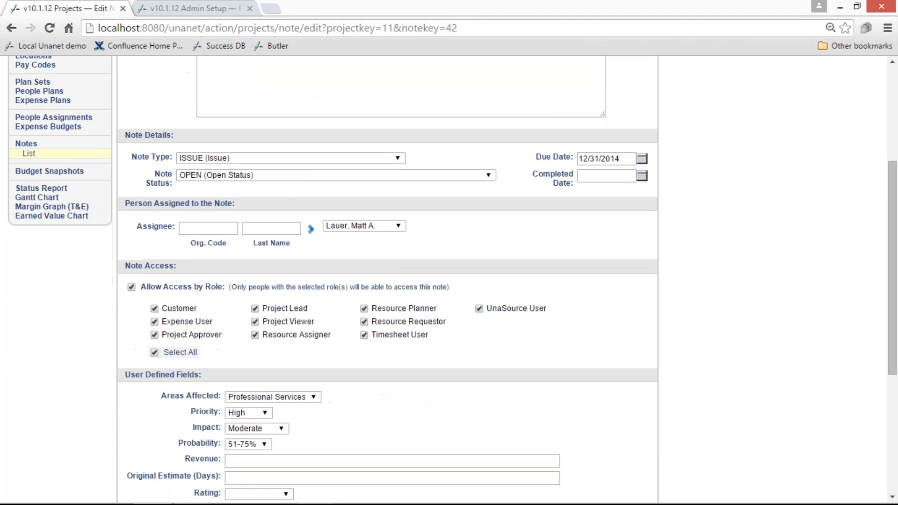
scroll(234, 361, down, 3)
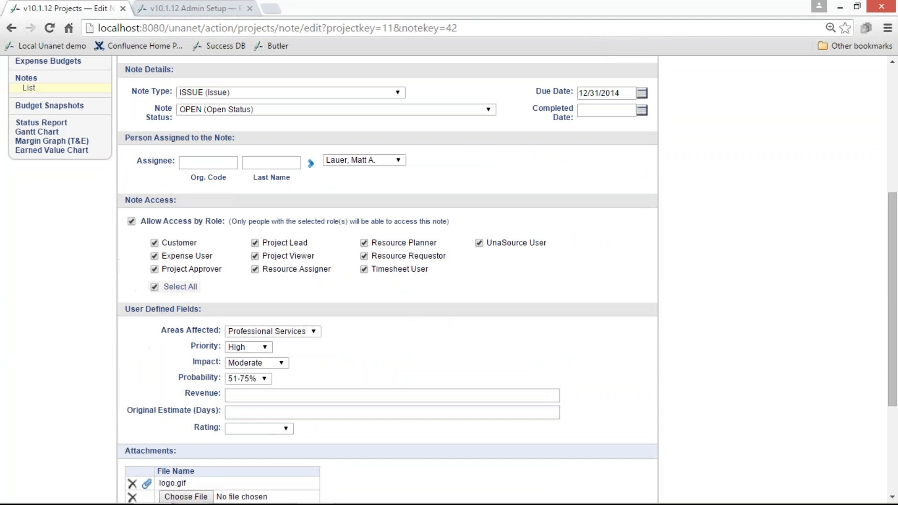
click(229, 332)
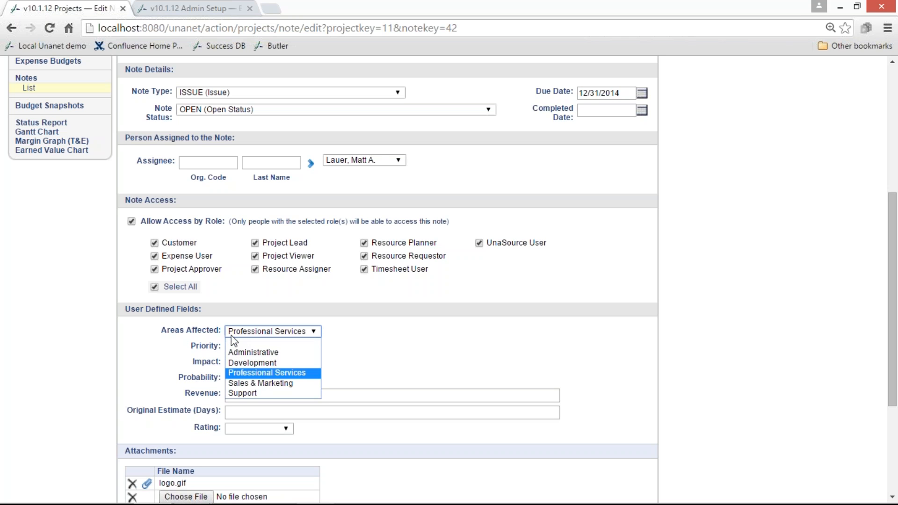
click(188, 392)
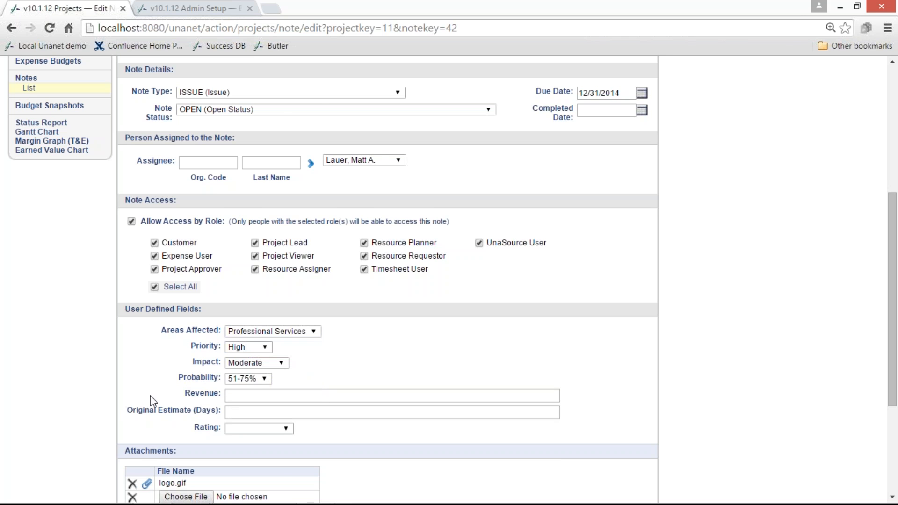
scroll(153, 394, down, 3)
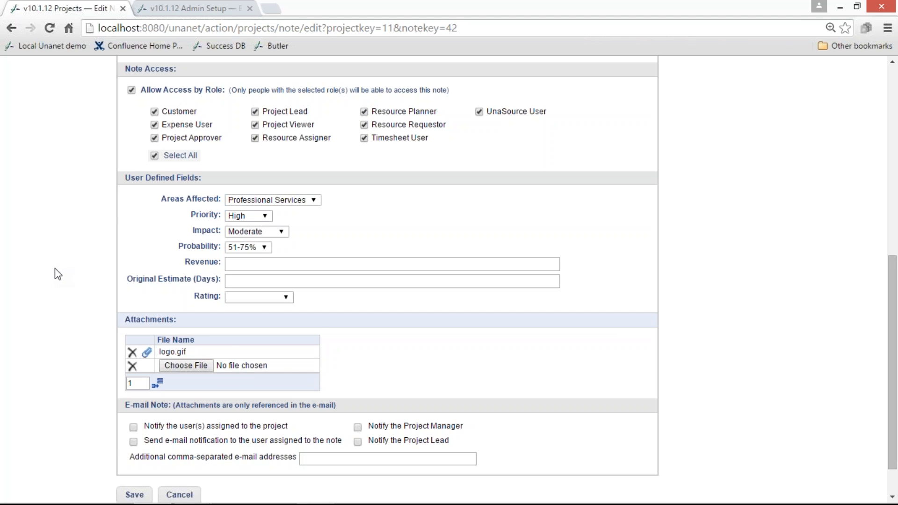
scroll(58, 274, up, 7)
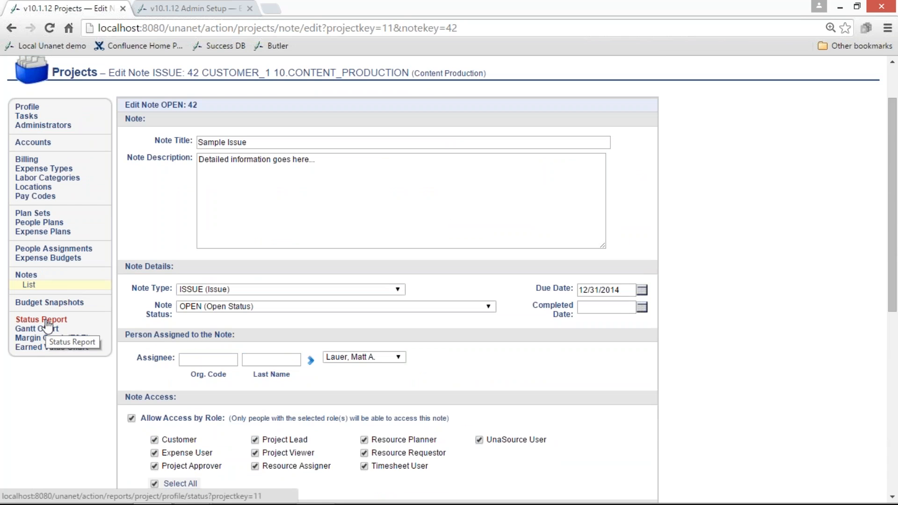
View the project's status report, reopen the project from the report and view its Gantt chart
click(47, 321)
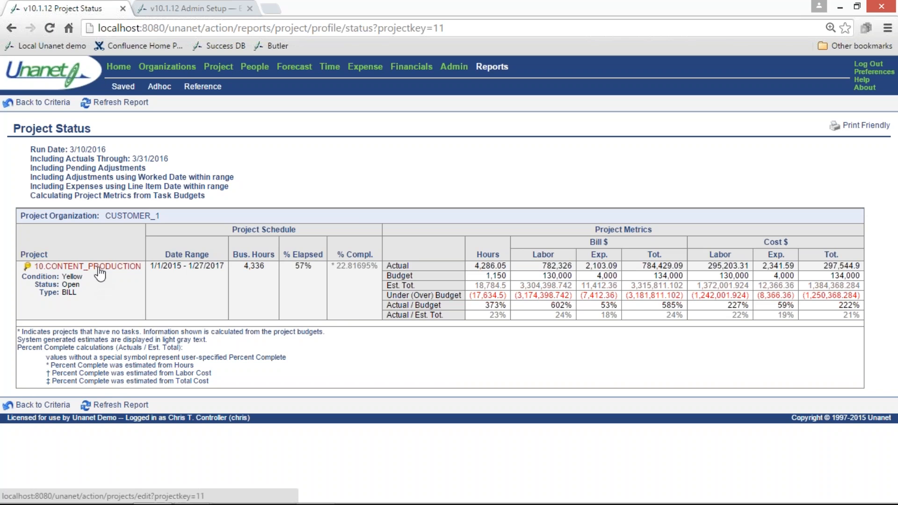
click(70, 266)
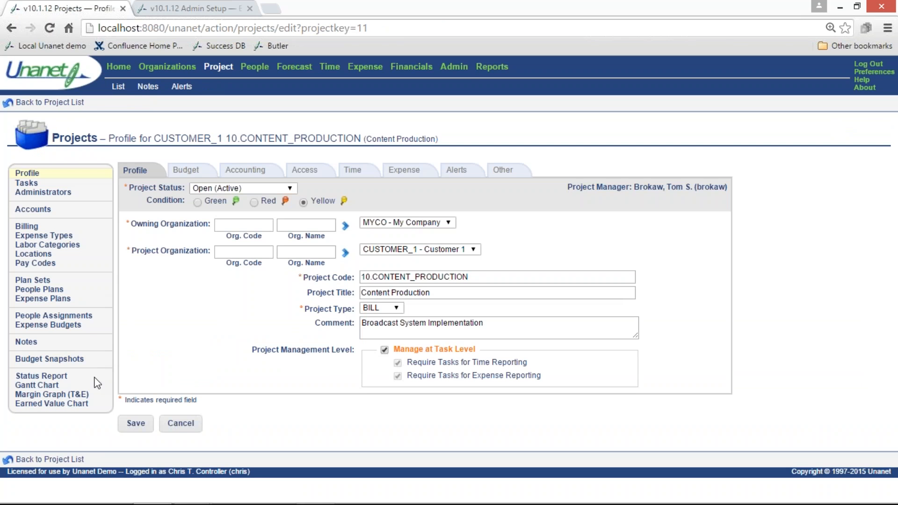
click(54, 386)
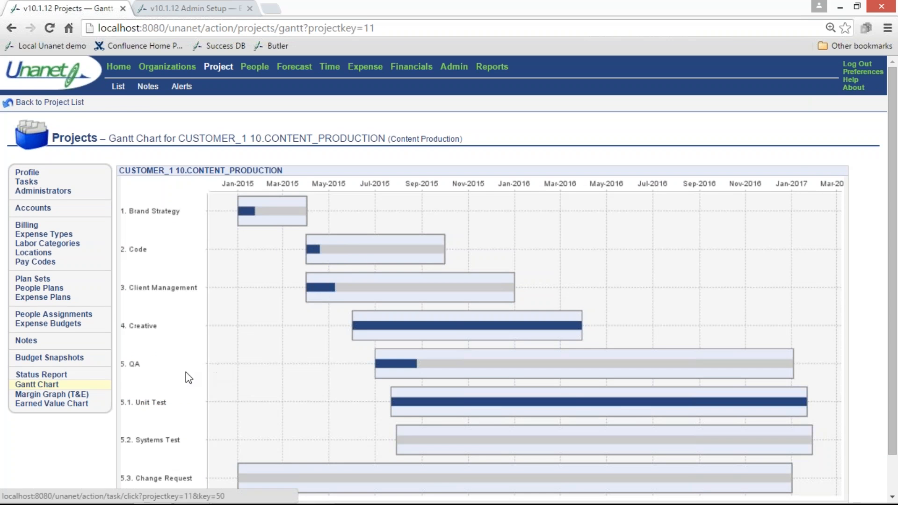
Examine the project's Margin Graph (T&E) and Earned Value Chart, and return to the project list
click(74, 396)
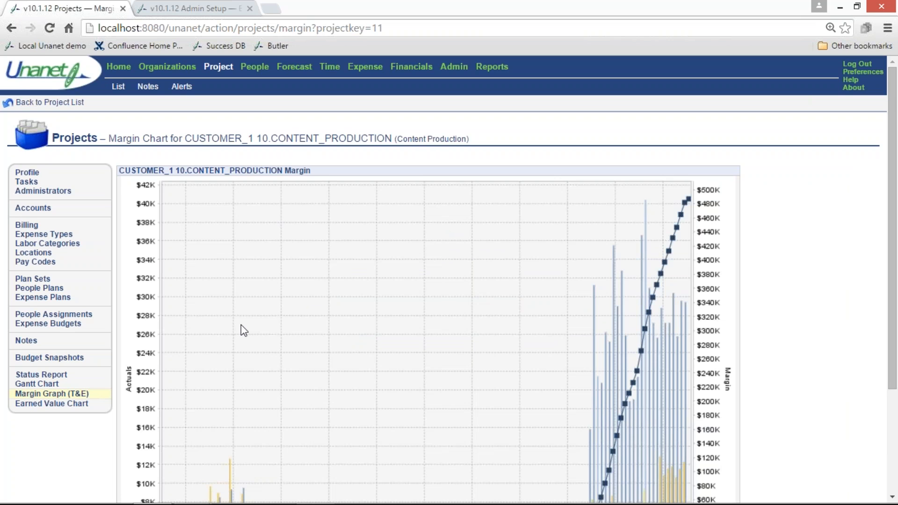
scroll(240, 325, down, 3)
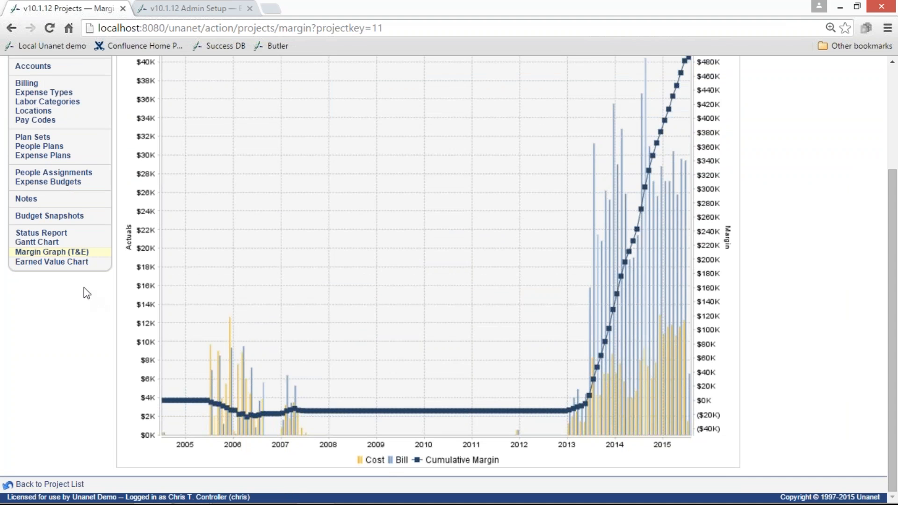
click(66, 262)
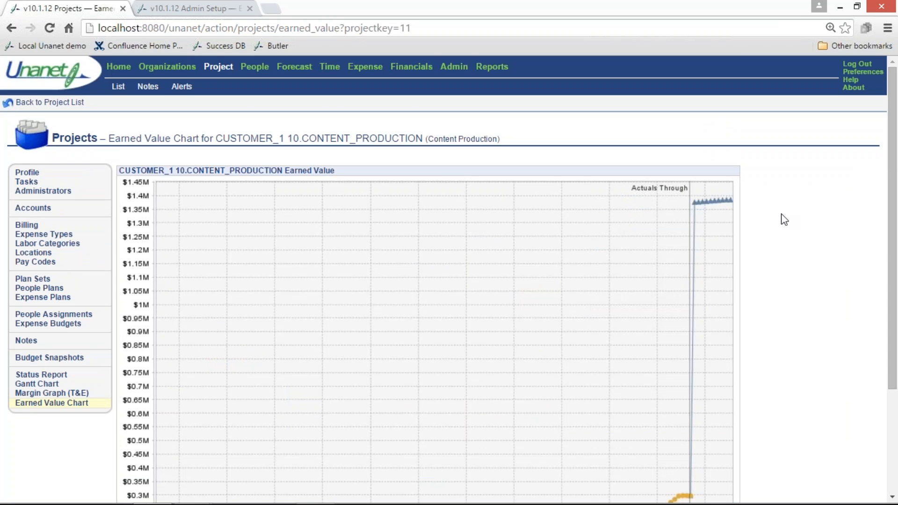
scroll(784, 220, down, 3)
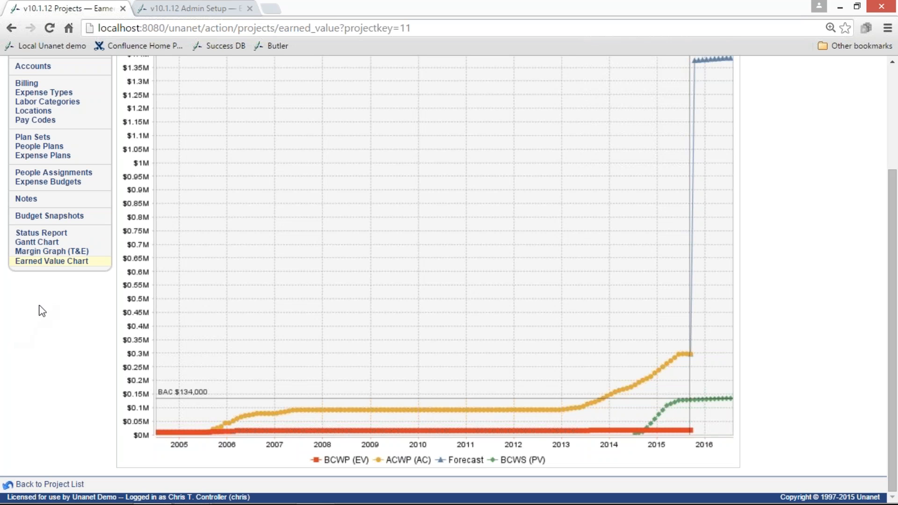
scroll(38, 306, up, 3)
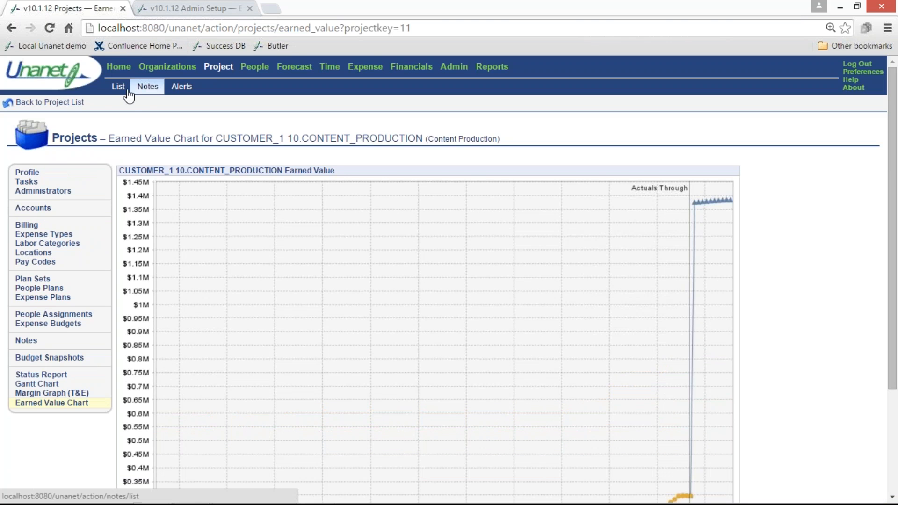
click(80, 104)
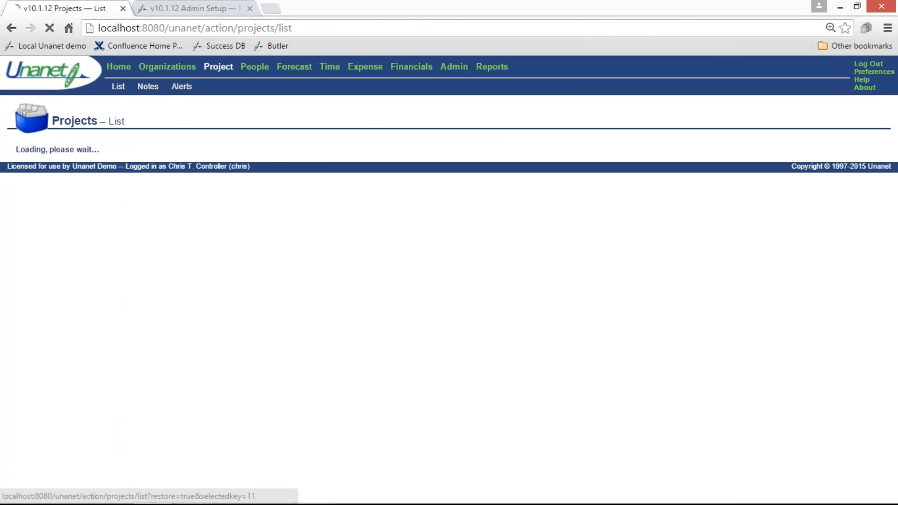